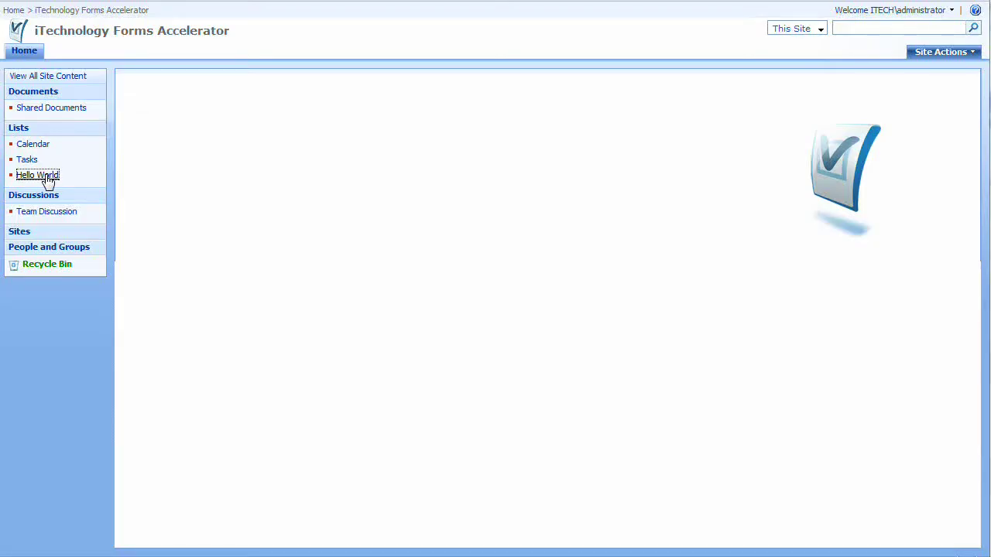
Open the Hello World list in the iTechnology Forms Designer and choose to modify its form
left_click(204, 117)
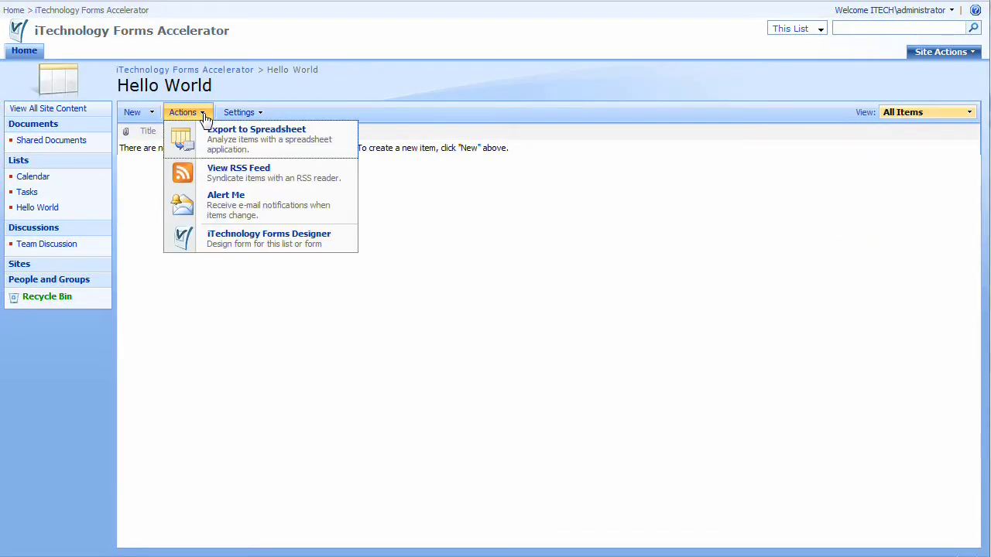
left_click(223, 242)
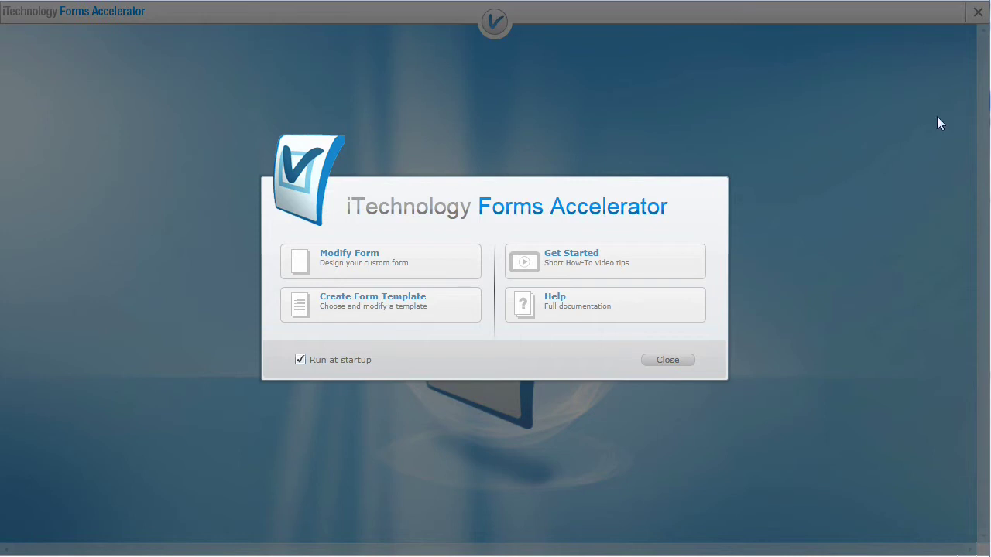
left_click(411, 261)
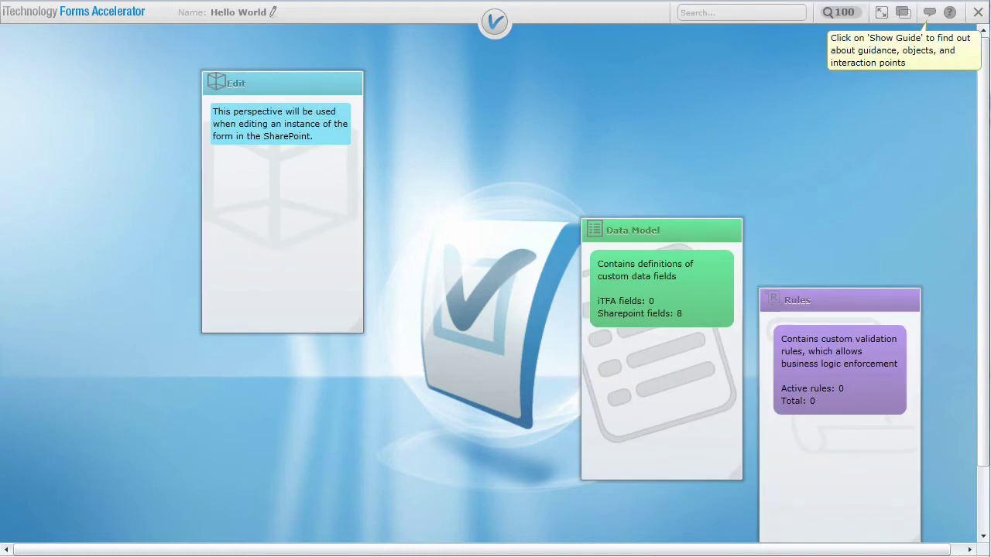
Set the form's mode to Basic in the form settings
mouse_move(502, 32)
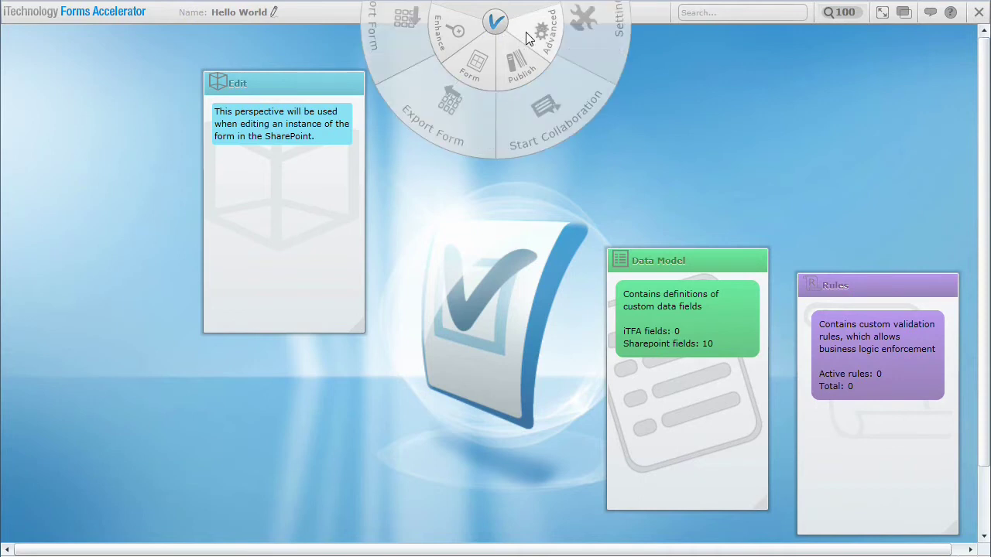
left_click(568, 33)
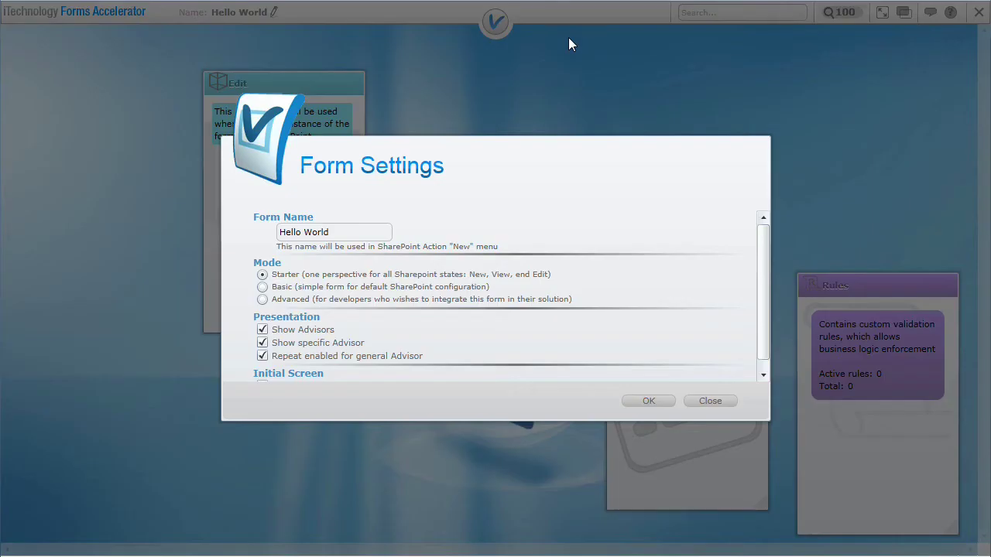
left_click(283, 290)
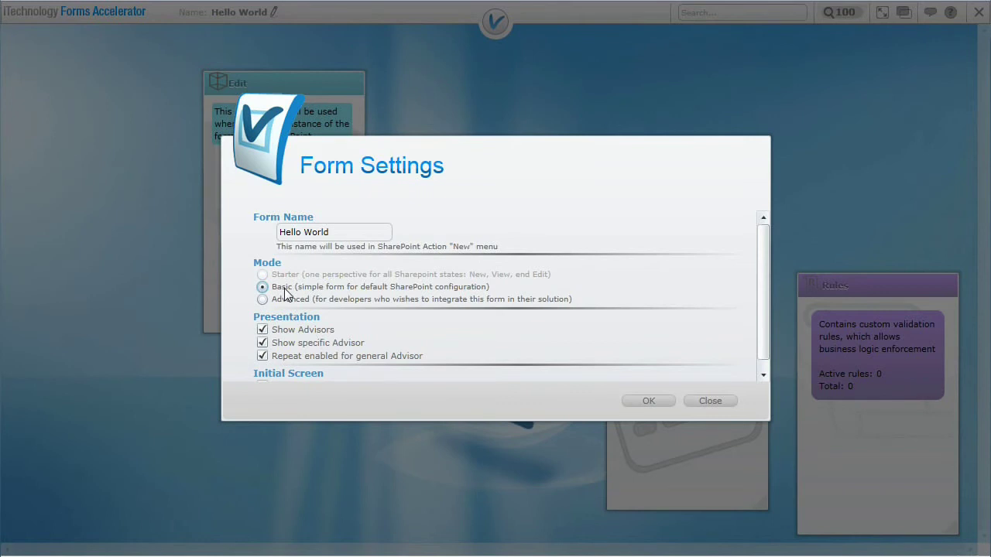
left_click(649, 401)
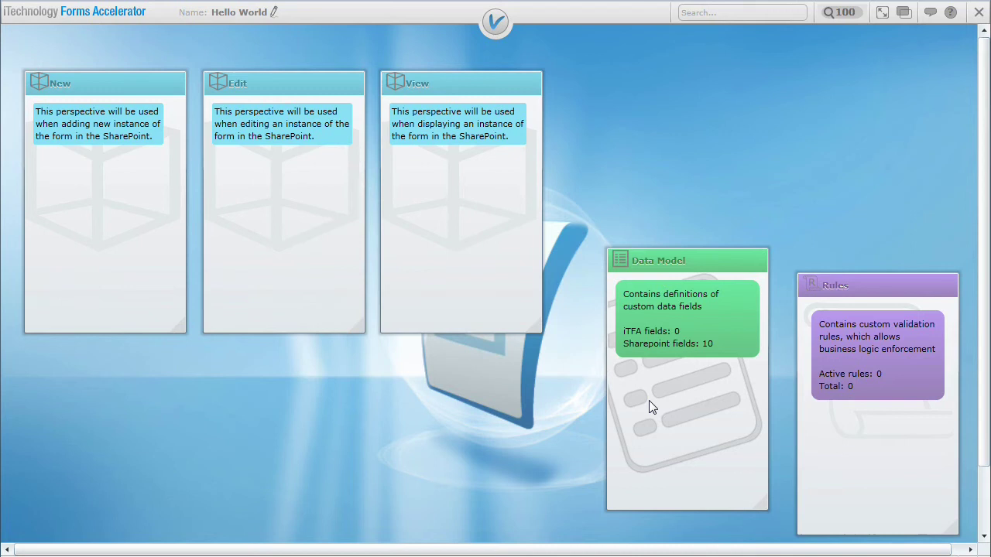
Rename the form as Event Planner
left_click(274, 13)
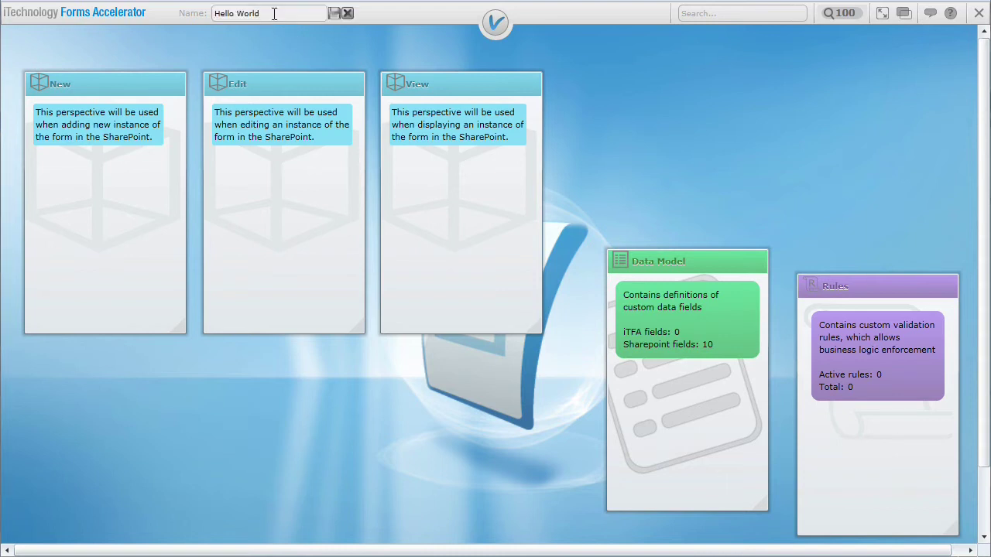
key("ctrl+a")
type("Event Planner")
key("Return")
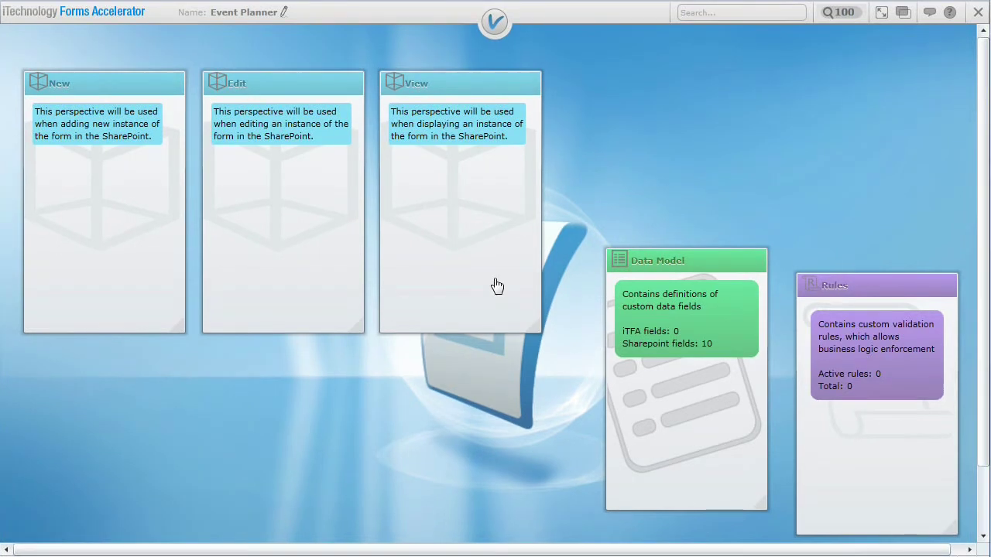
Open the Data Model and add a text field named Description under Root
left_click(705, 391)
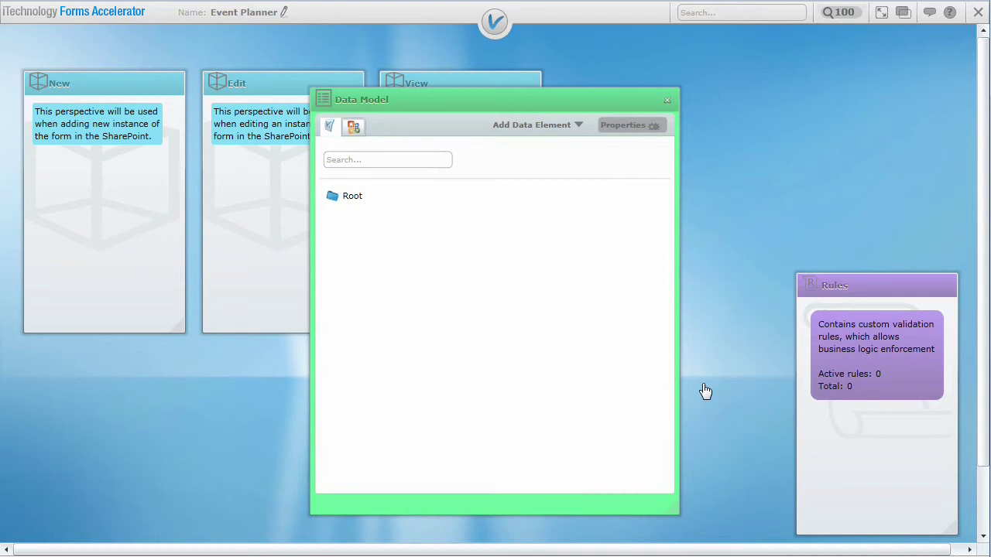
left_click(580, 126)
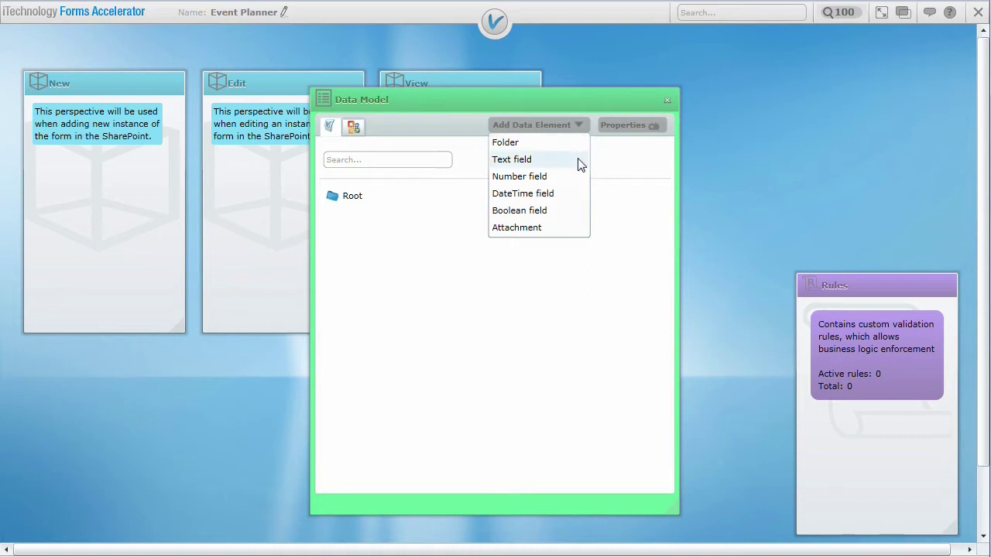
left_click(580, 164)
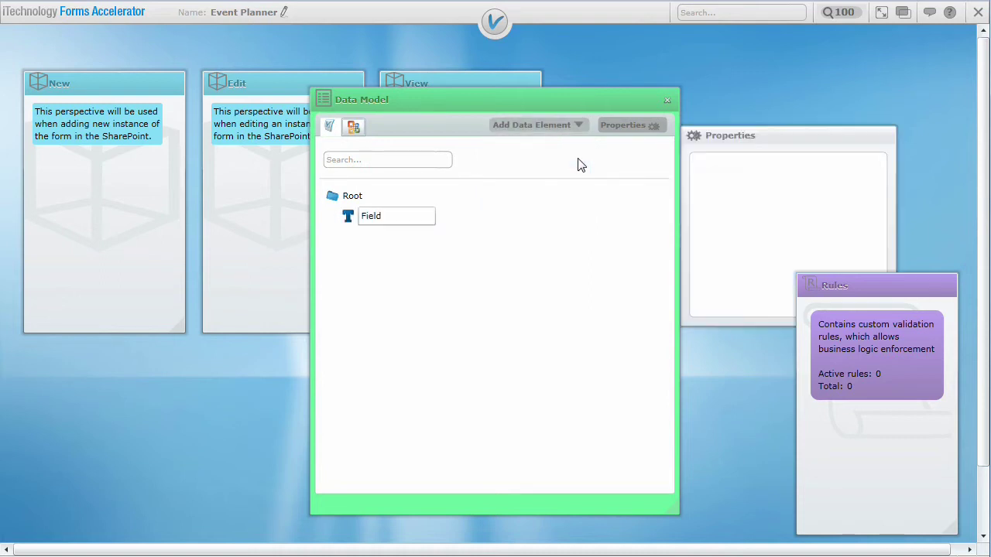
type("Description")
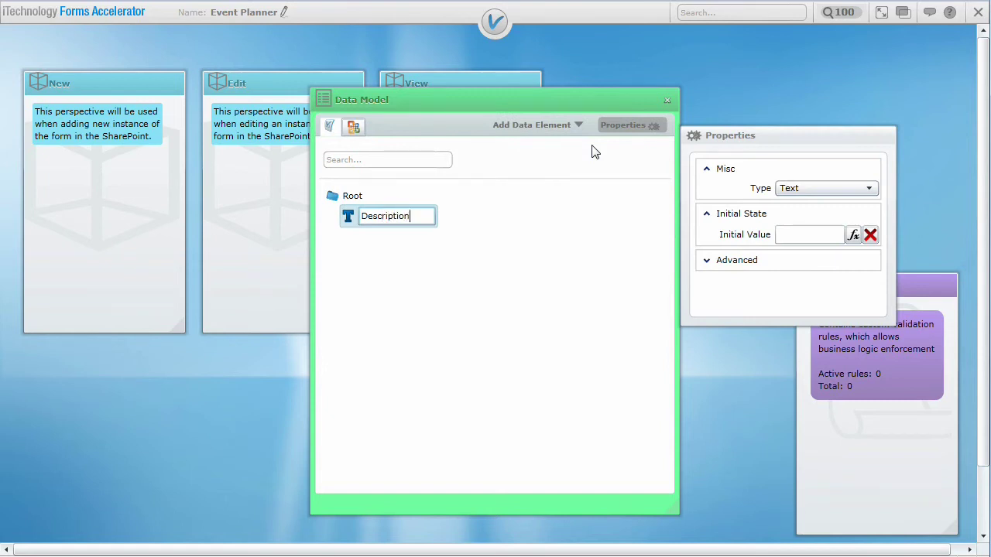
key("Return")
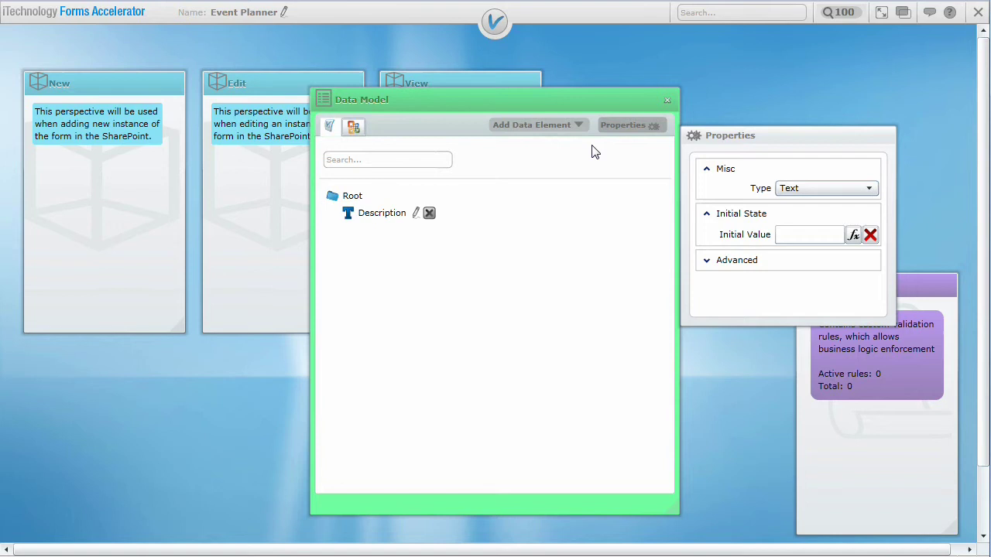
Add two more text fields to the data model, named Event Type and Status
left_click(580, 128)
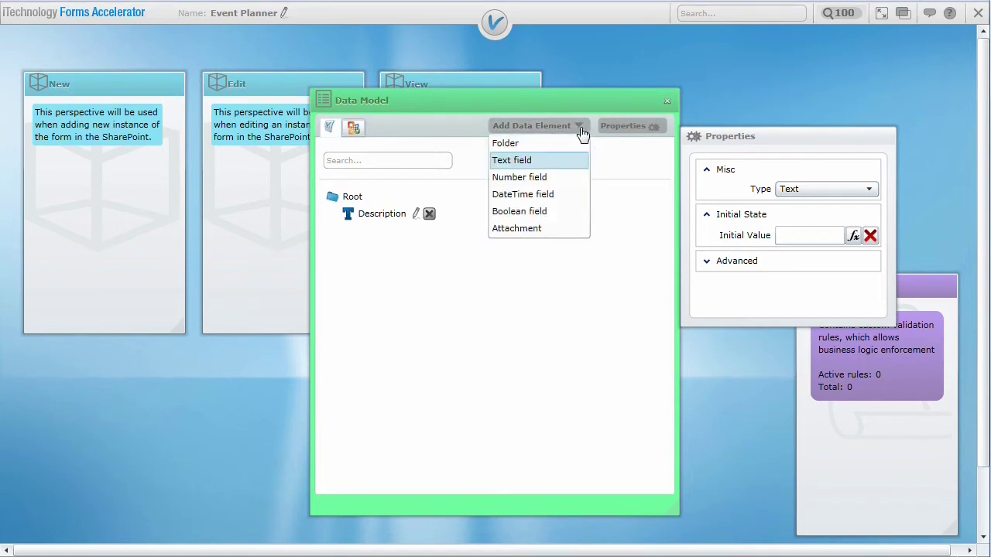
left_click(570, 159)
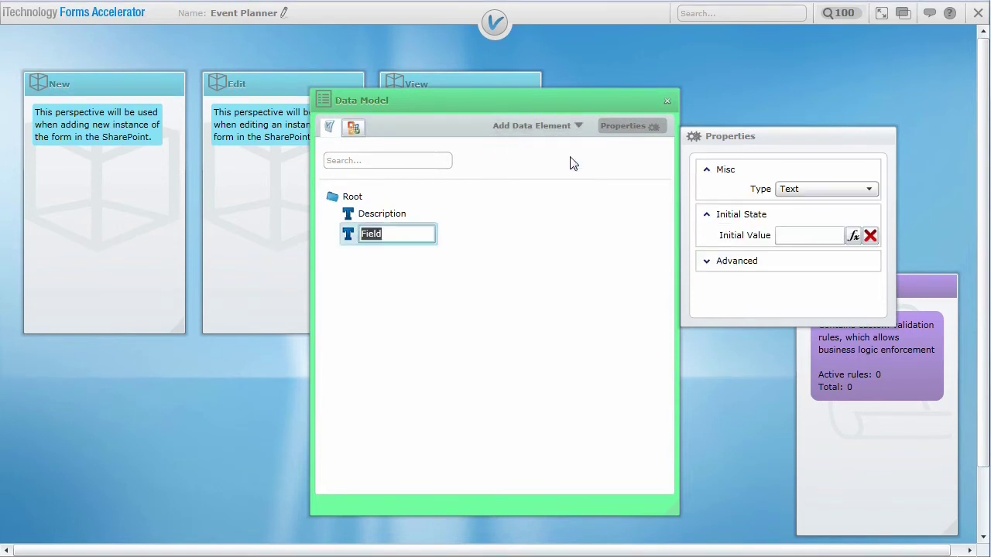
type("Event Type")
key("Return")
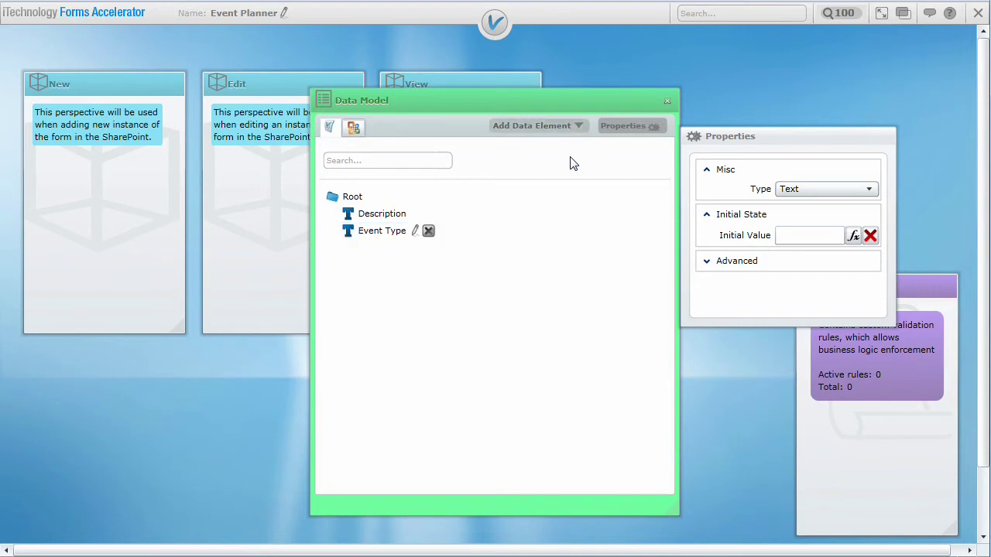
key("Return")
type("Status")
key("Return")
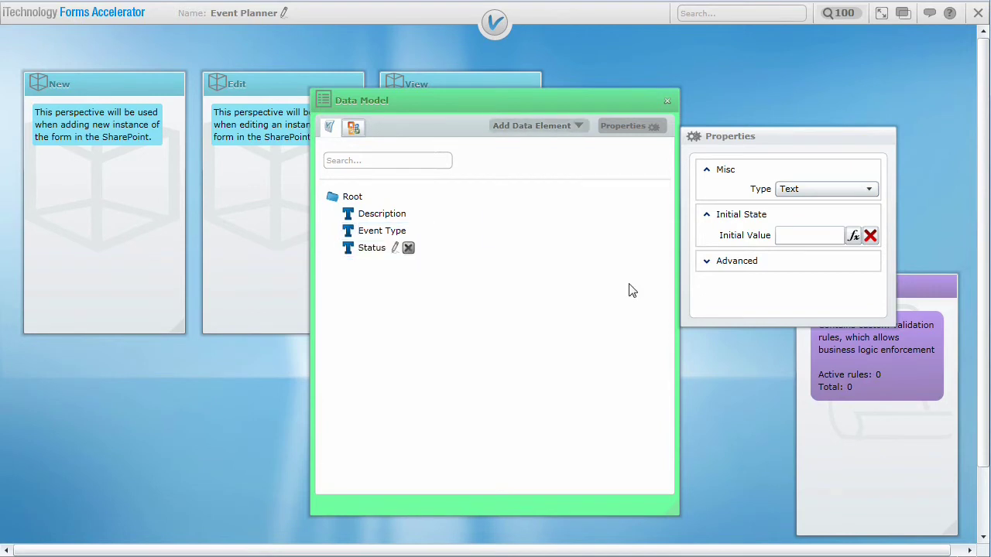
Add two DateTime fields named Start Date and End Date to the data model
left_click(534, 125)
left_click(557, 195)
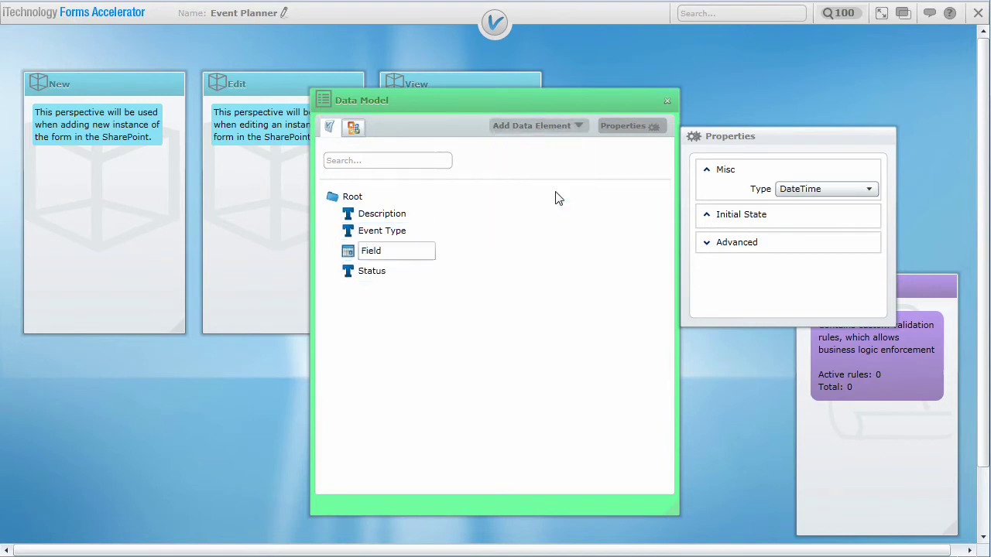
type("Start Date")
key("Return")
key("Return")
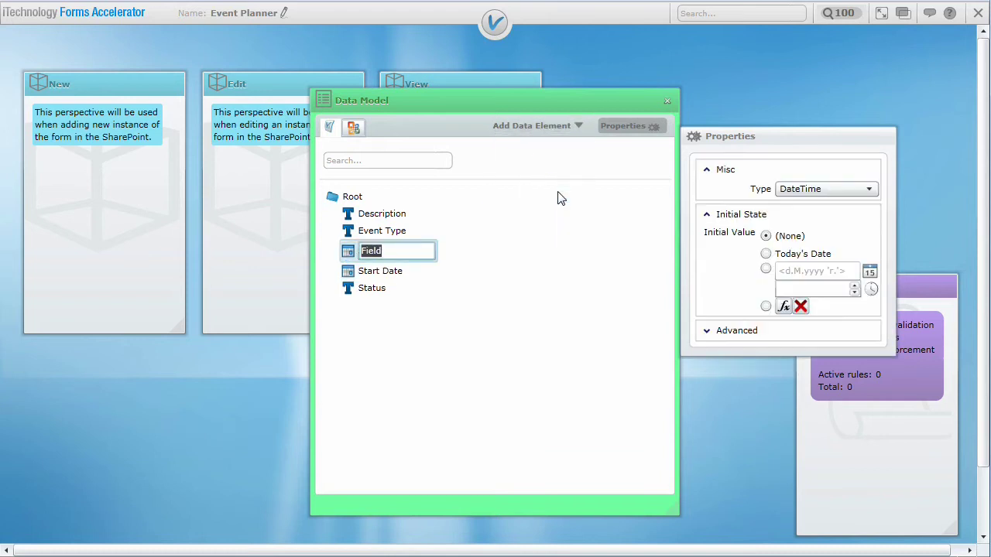
type("End Date")
key("Return")
Add a text field named Location to the data model, and close the Data Model window
left_click(534, 125)
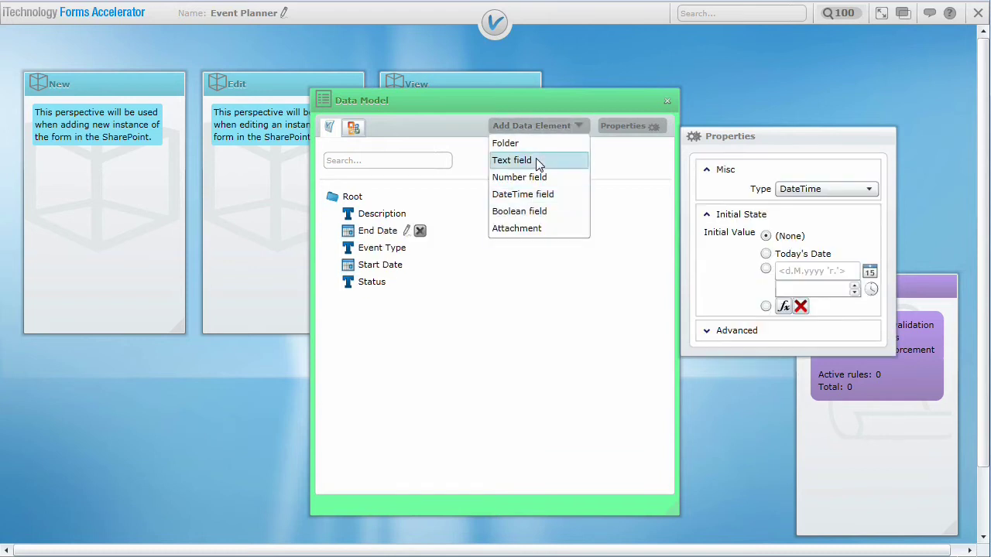
left_click(540, 161)
type("Location")
key("Return")
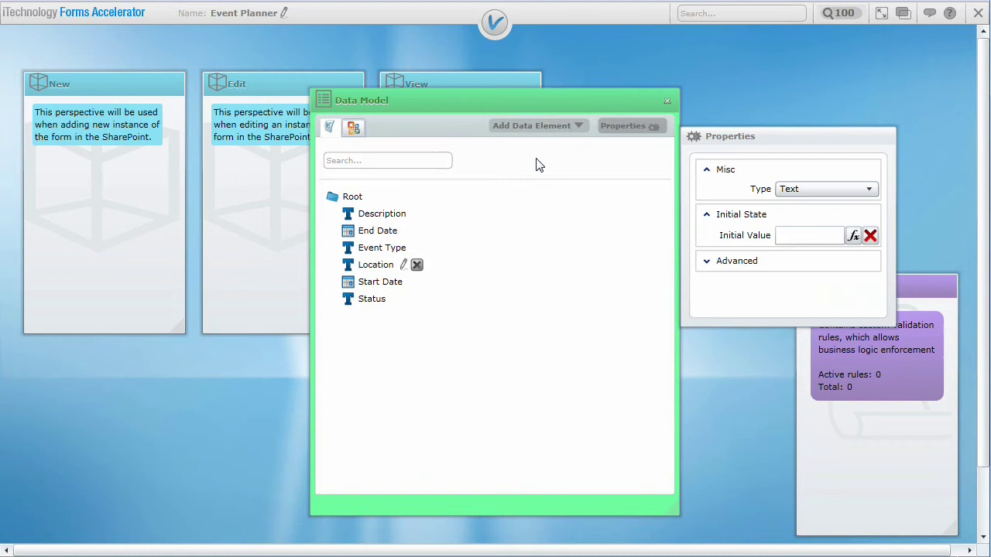
left_click(666, 99)
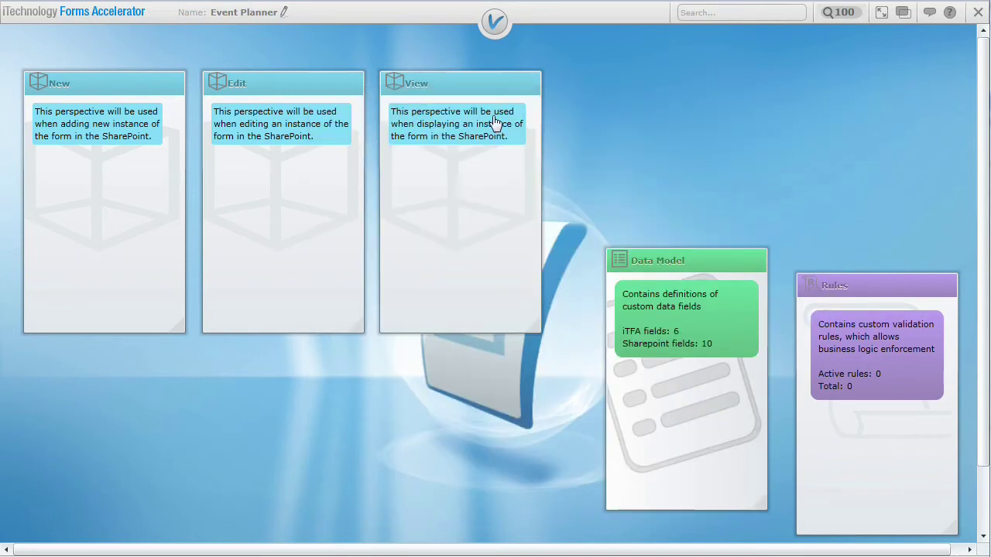
Open the New perspective for editing and show its Properties pane
left_click(96, 191)
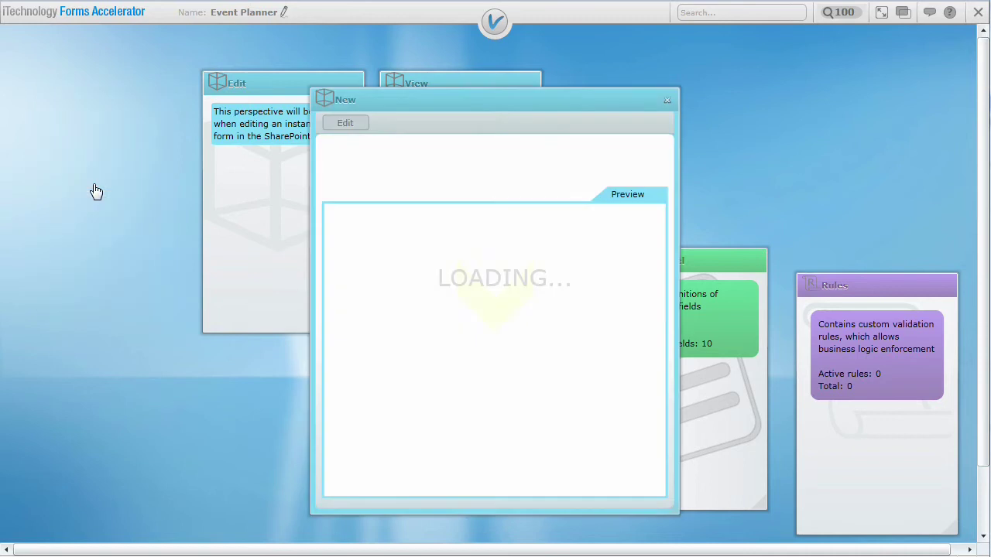
left_click(344, 123)
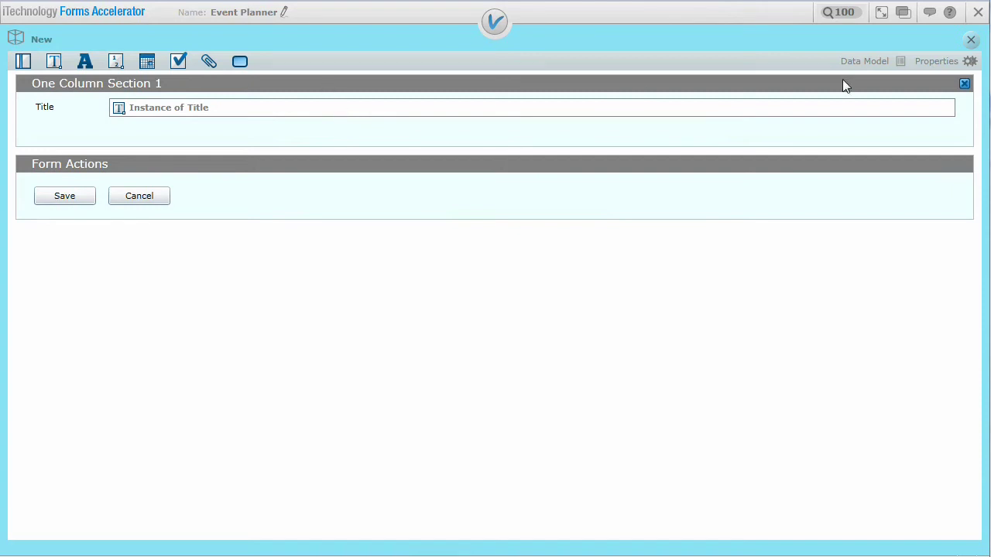
left_click(918, 69)
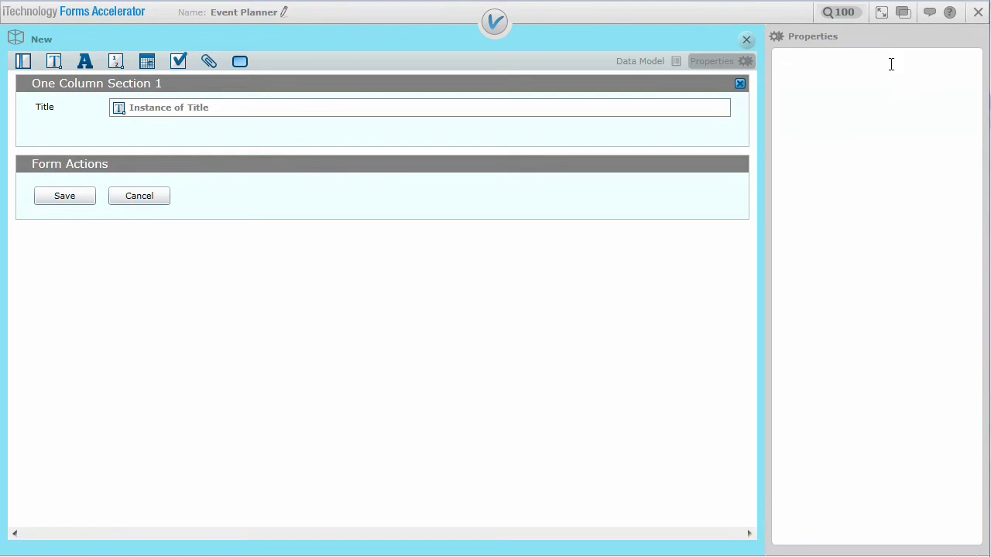
Rename the one-column section of the New perspective as Details
left_click(661, 80)
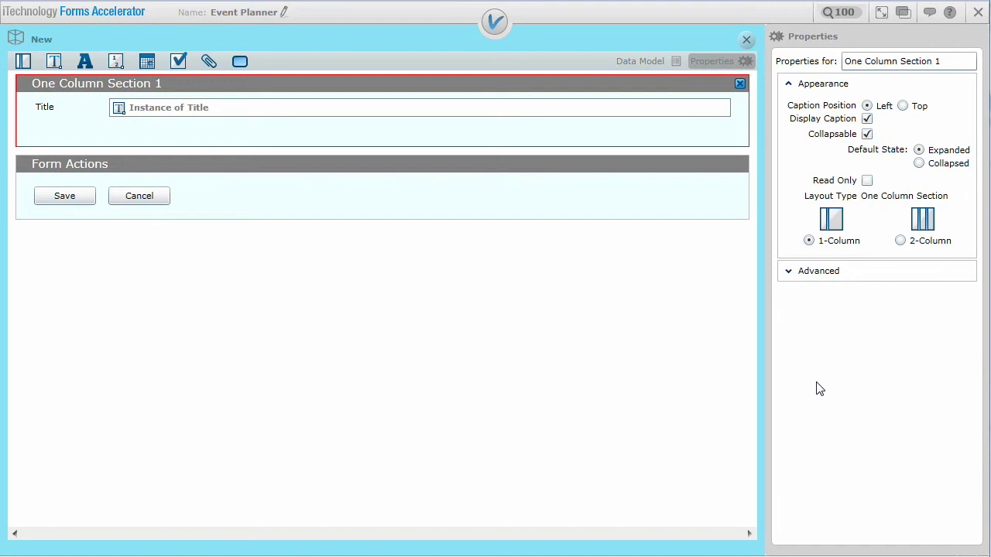
left_click(970, 62)
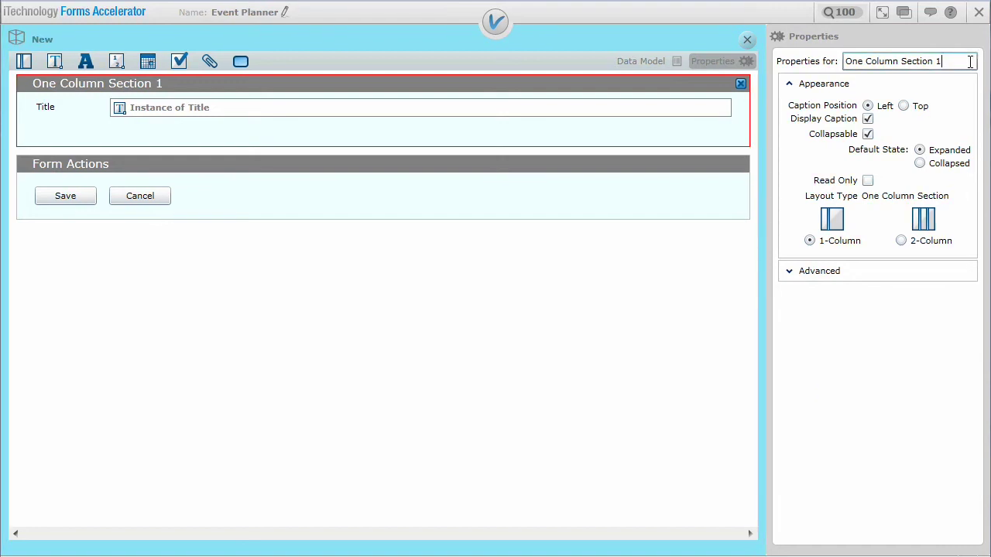
key("ctrl+a")
type("Details")
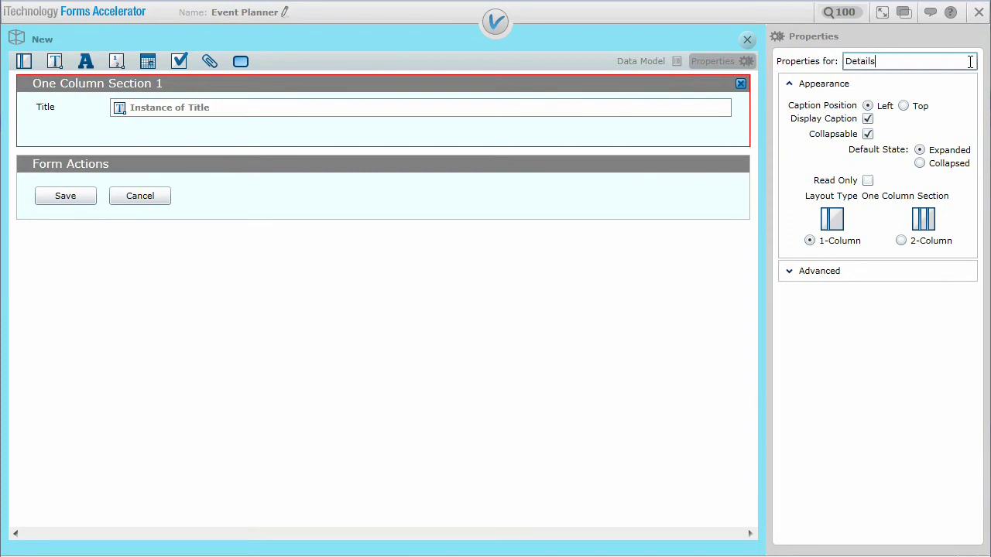
key("Return")
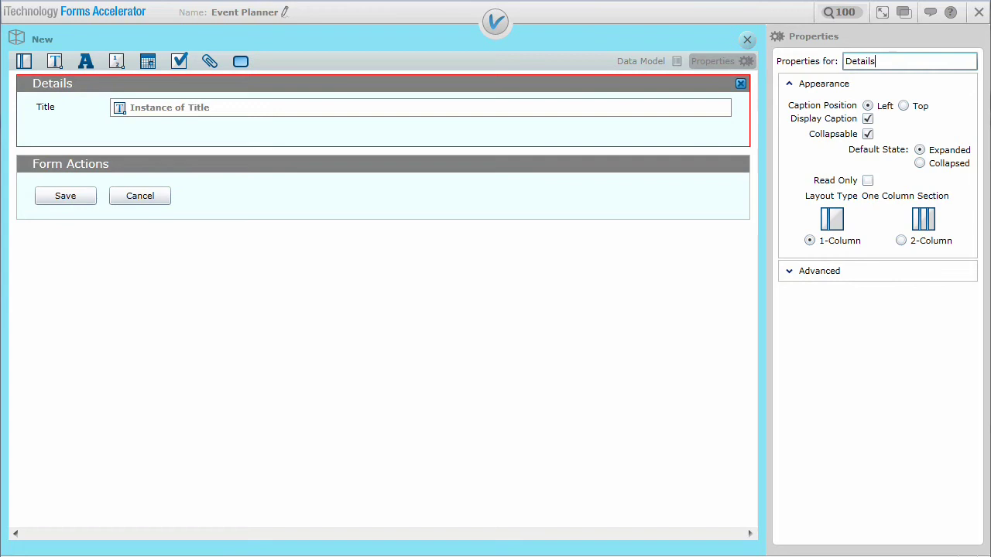
Change the label of the Title field in the Details section to Summary
left_click(726, 114)
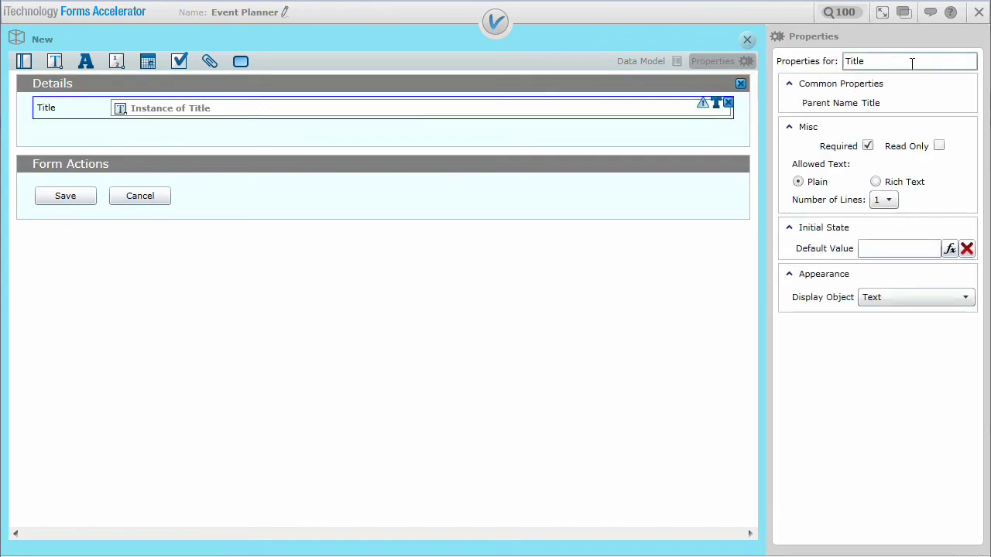
double_click(912, 63)
type("Summary")
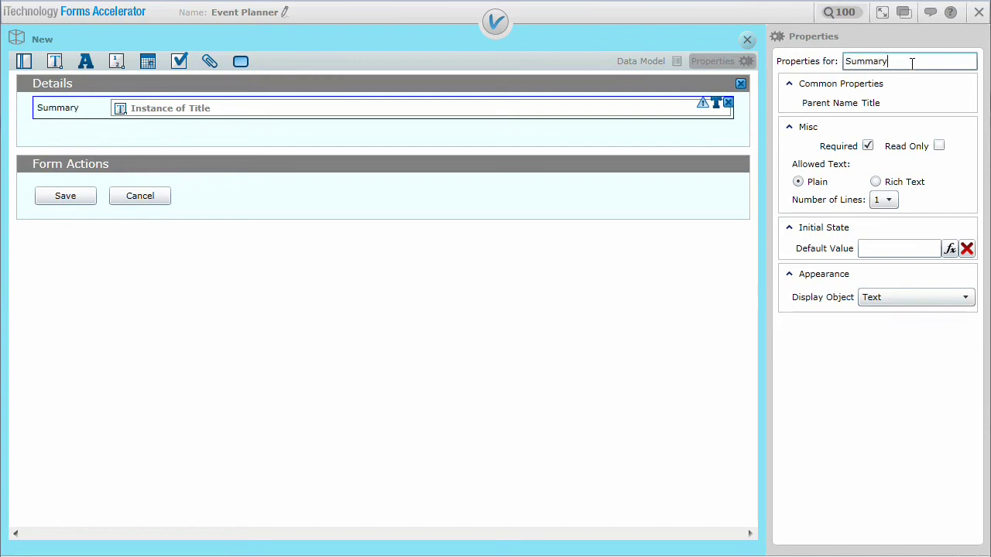
Add a drop-down control below Summary in the Details section and bind it to the Event Type data element
mouse_move(56, 67)
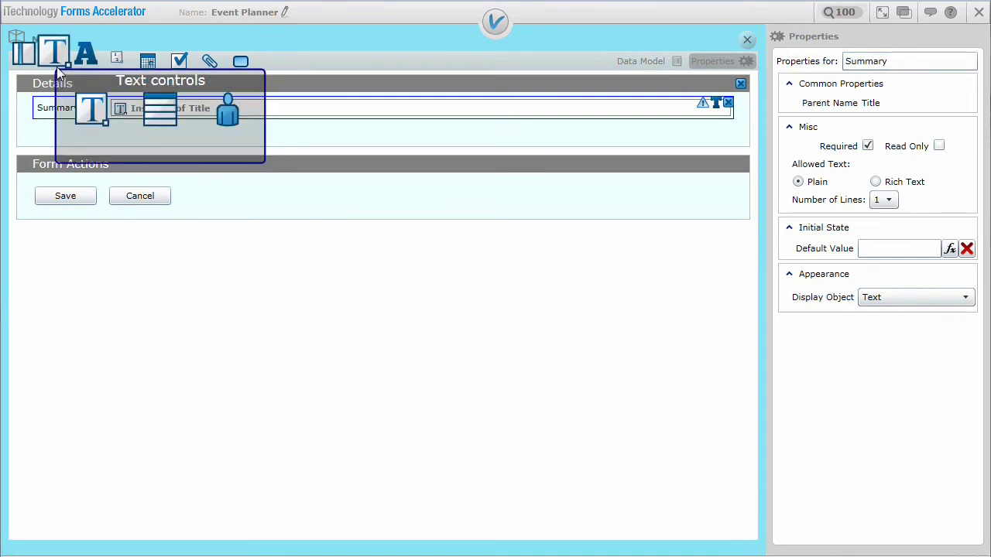
left_click_drag(155, 108, 152, 137)
left_click(309, 248)
left_click(619, 463)
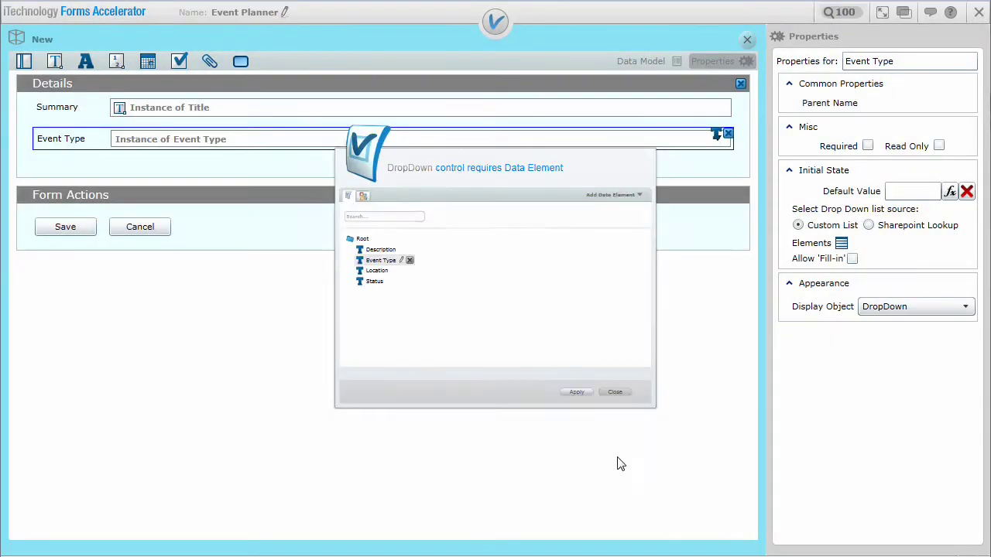
Define the Event Type drop-down's custom list with the elements Stuff Meeting, Company Party and Team Building
left_click(841, 243)
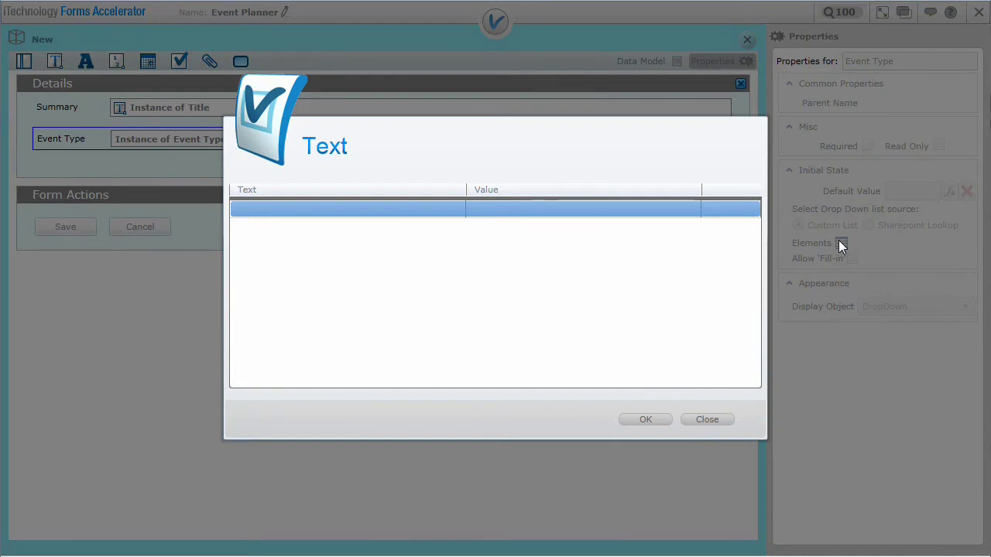
left_click(425, 210)
type("Stuff ")
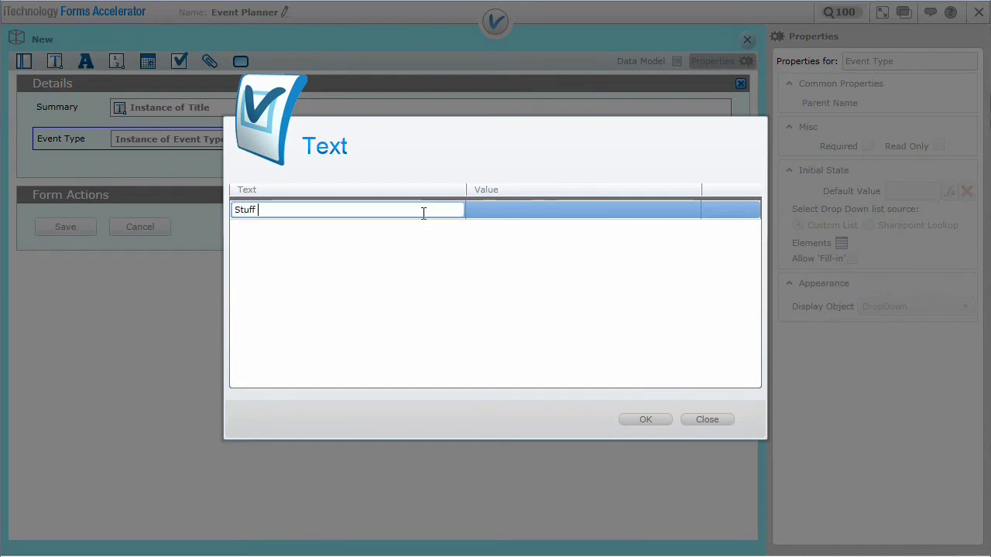
type("Meeting")
key("Return")
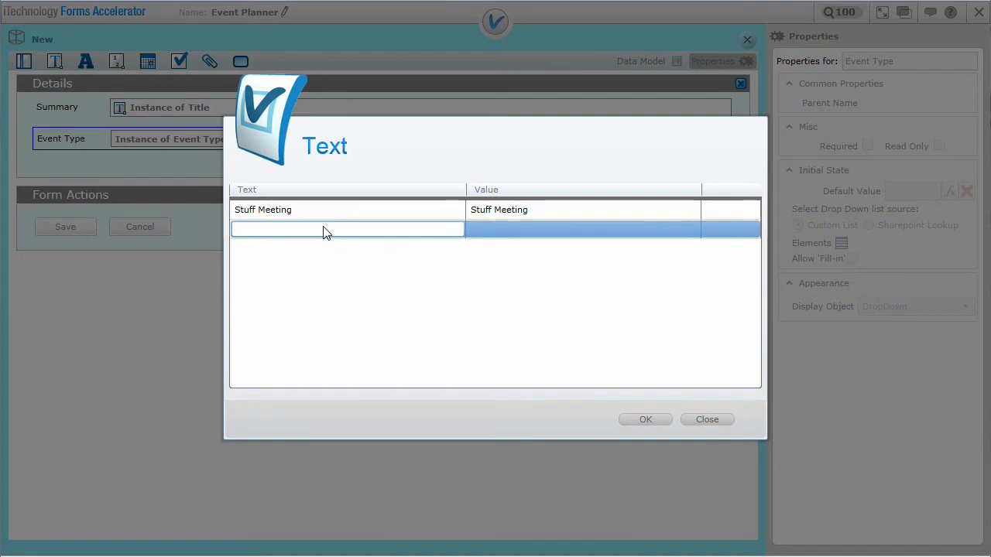
type("Company Party")
key("Return")
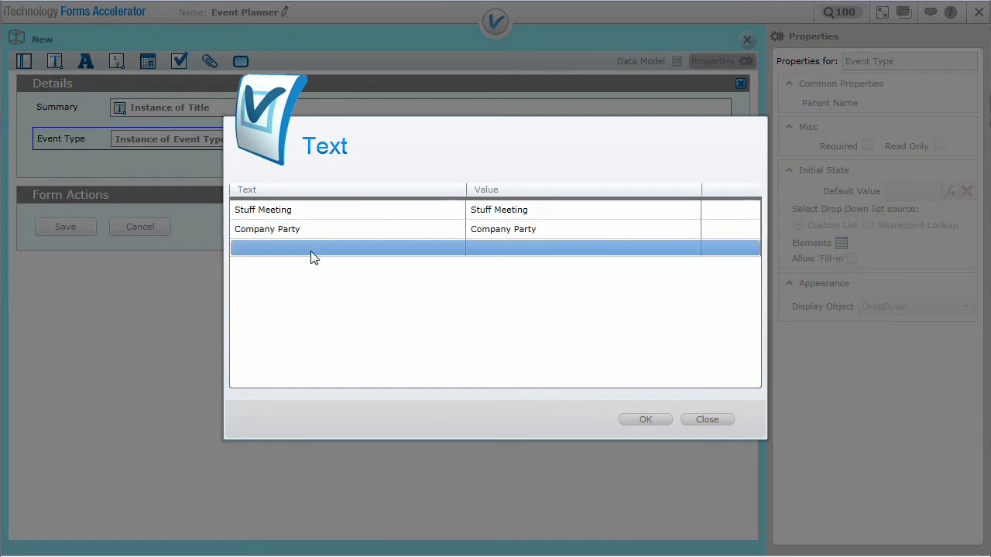
type("Team Building")
key("Return")
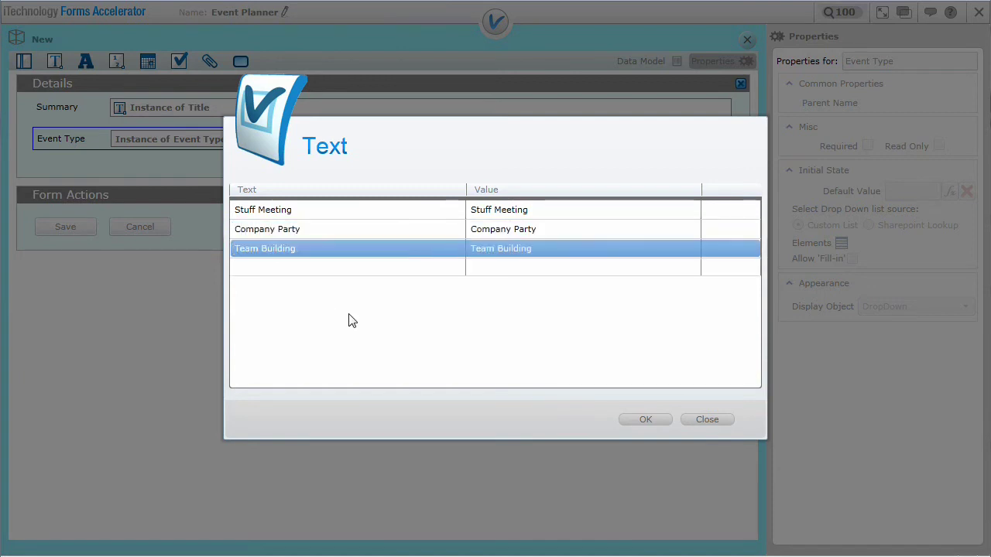
left_click(661, 423)
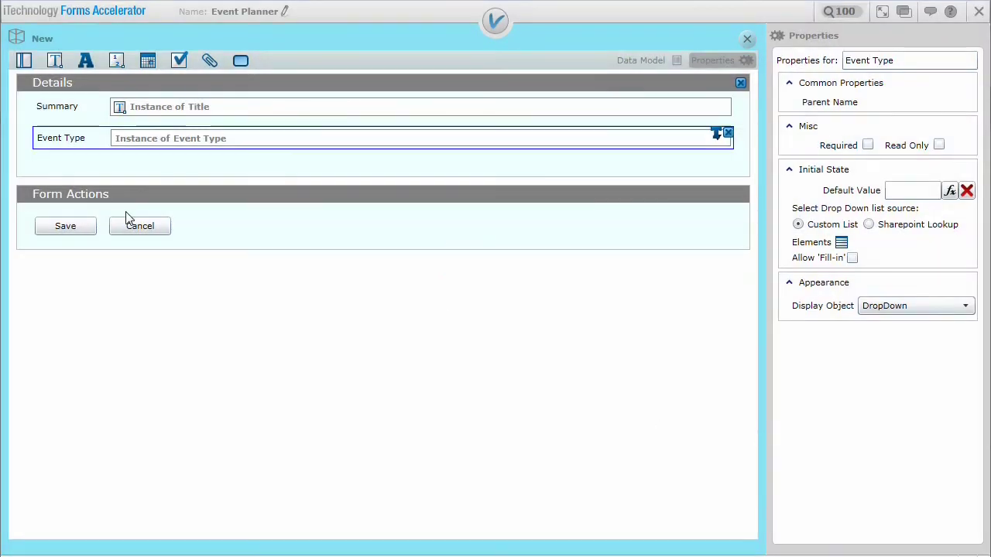
Add a drop-down control below Event Type in the Details section and bind it to the Status data element
mouse_move(56, 60)
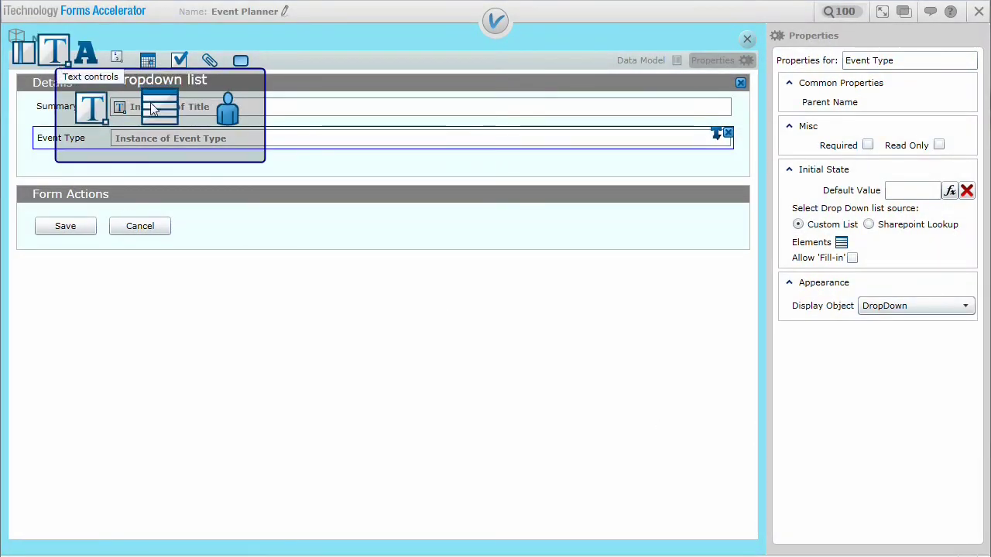
left_click_drag(152, 105, 157, 168)
double_click(306, 282)
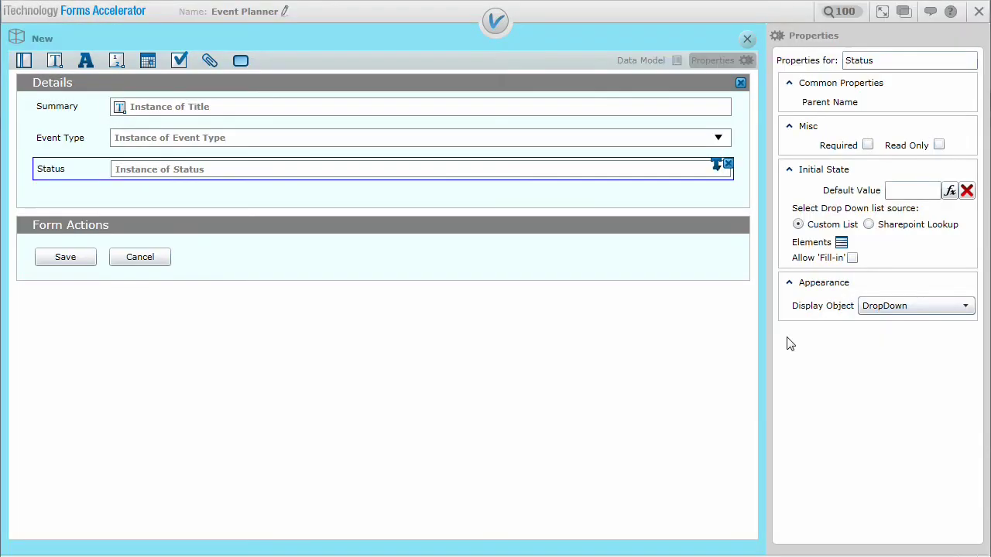
Define the Status drop-down's custom list with the elements Planning and In Progress
left_click(841, 243)
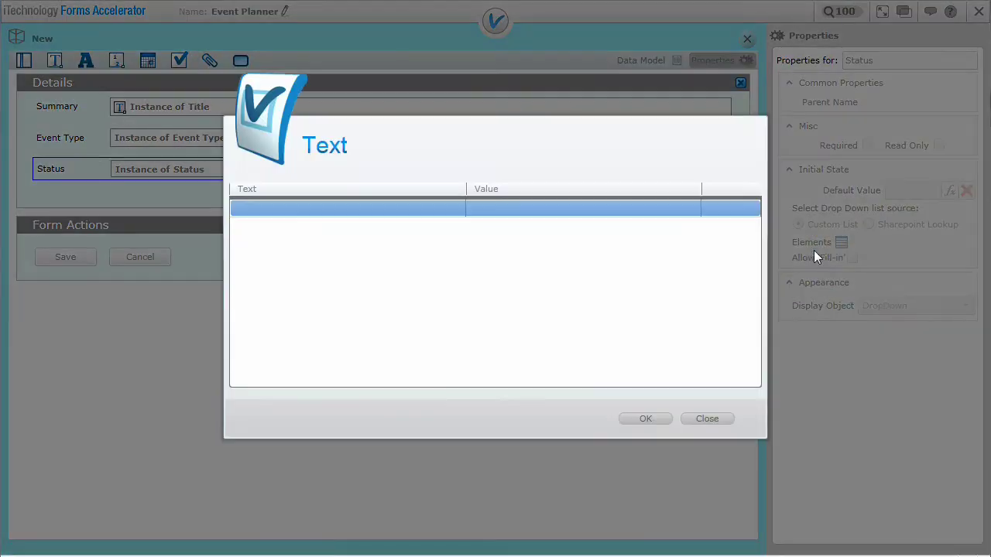
left_click(303, 211)
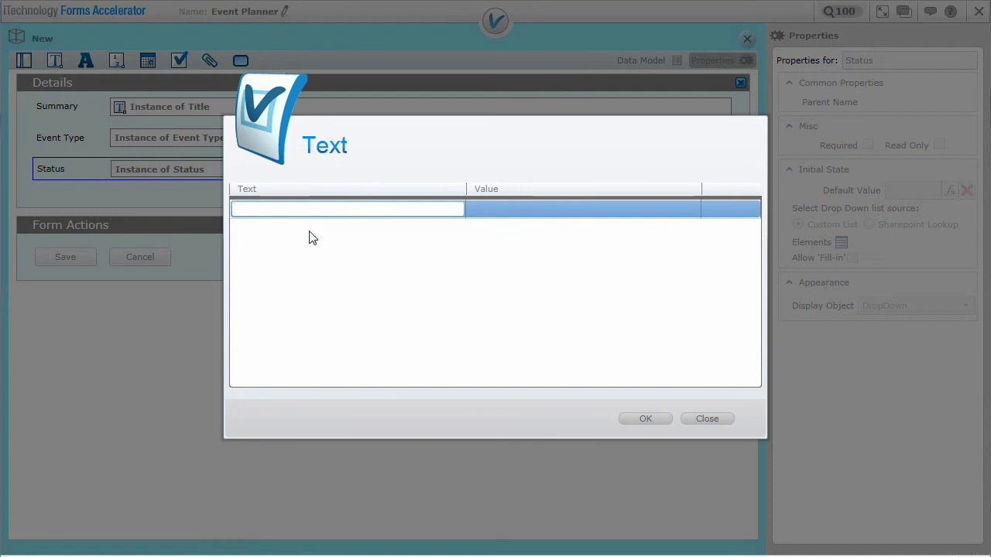
type("Planning")
key("Return")
type("In Progress")
key("Return")
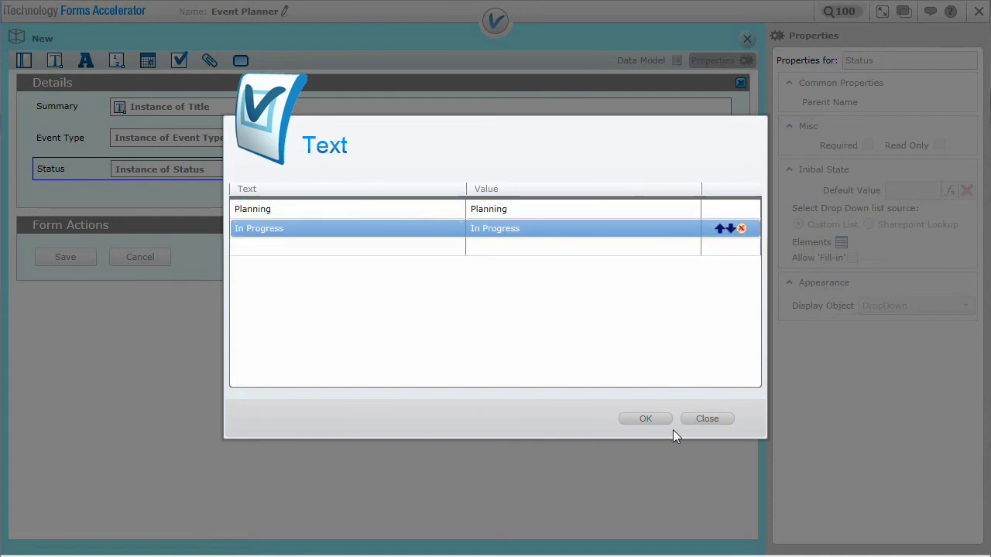
left_click(664, 424)
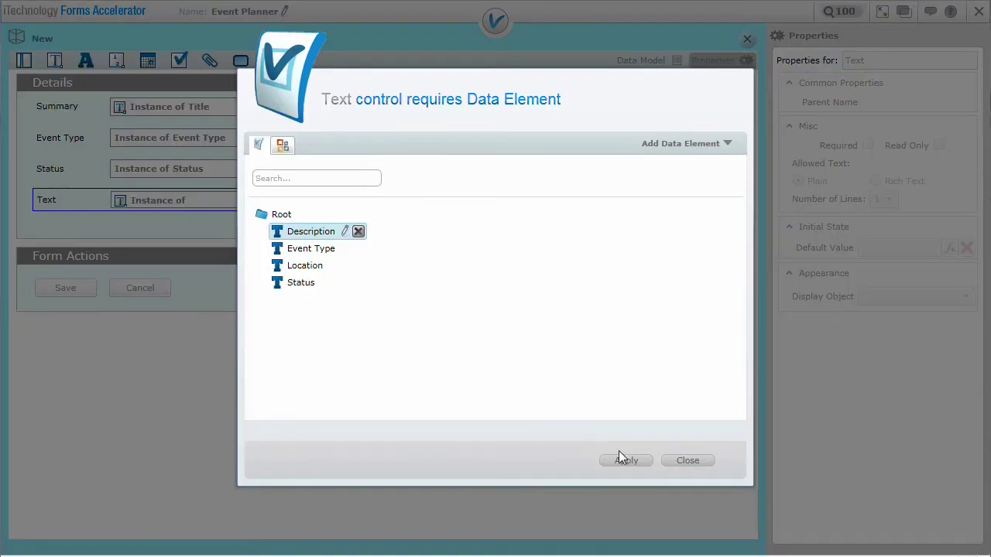
Add a text control below Status in the Details section and bind it to the Description data element
left_click(623, 455)
left_click(689, 455)
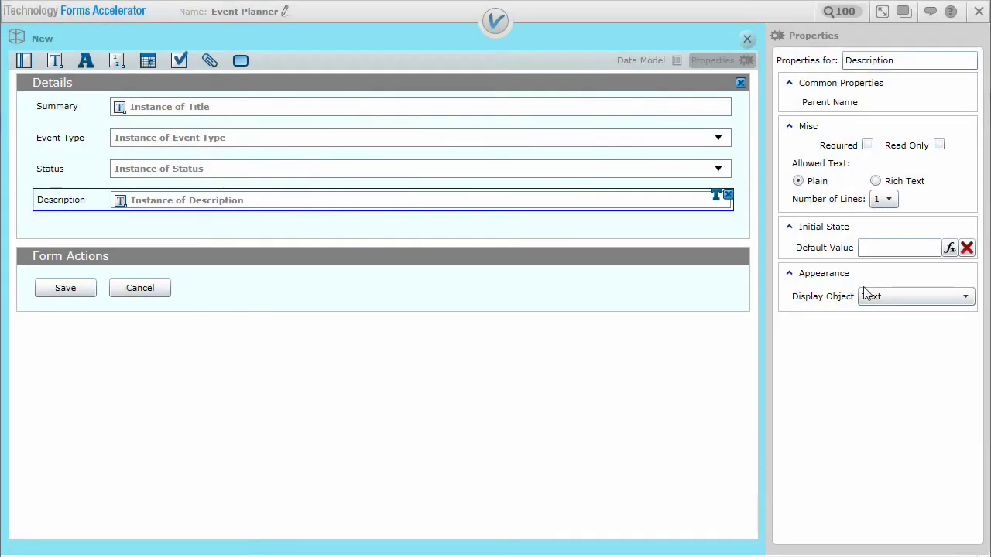
left_click(875, 182)
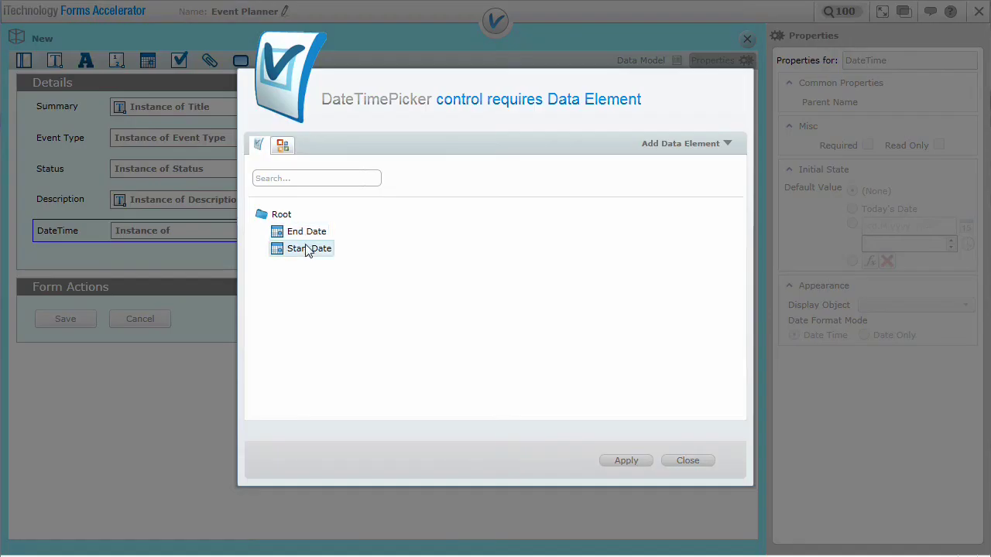
Add two date-time pickers below Description, bound to the Start Date and End Date data elements
left_click(309, 249)
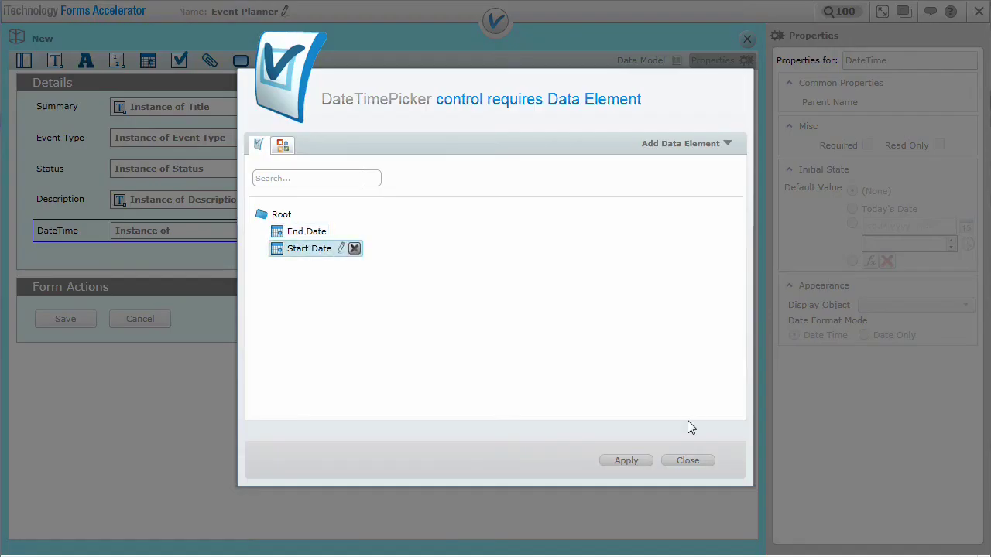
left_click(640, 461)
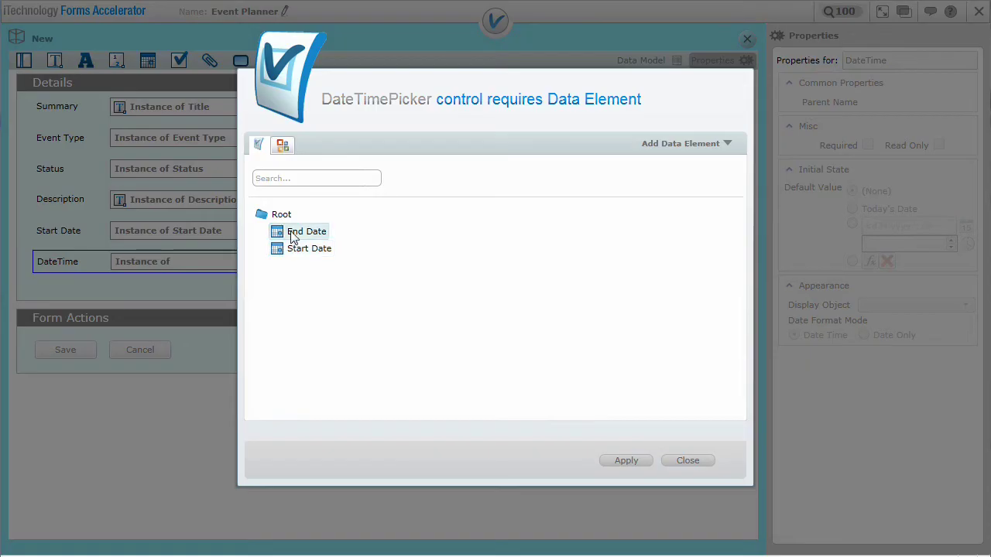
left_click(298, 232)
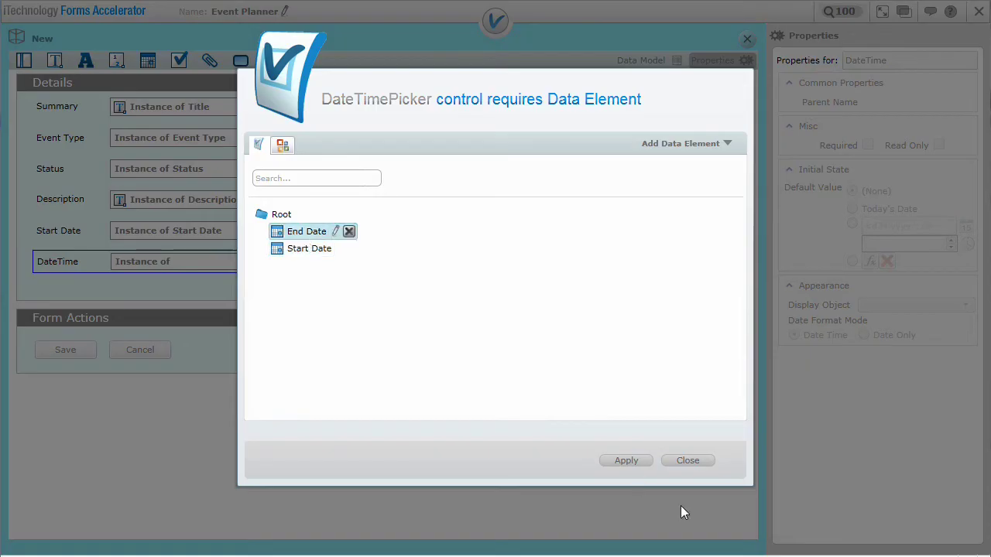
left_click(647, 464)
Add a text control below End Date, bind it to the Location data element and set its number of lines to 3
left_click(305, 267)
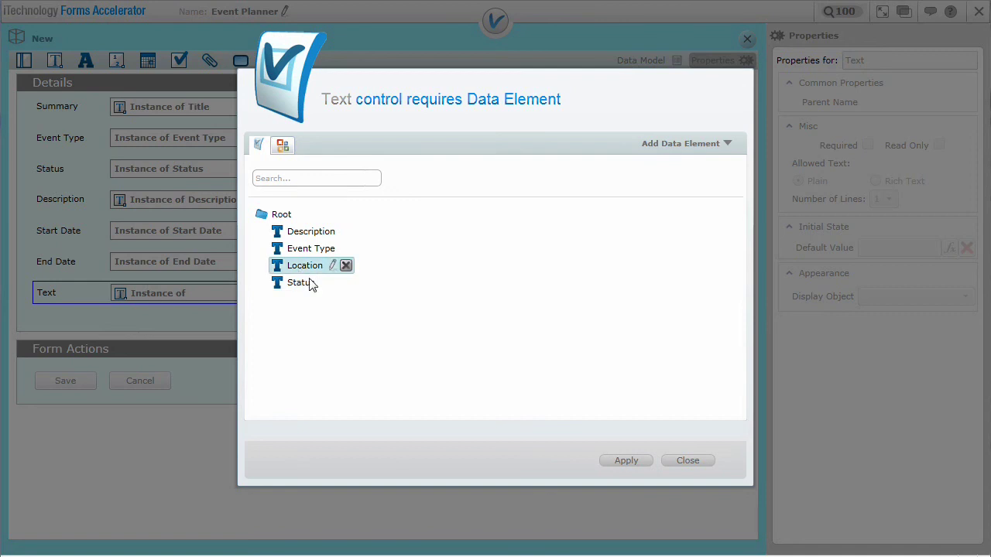
left_click(613, 463)
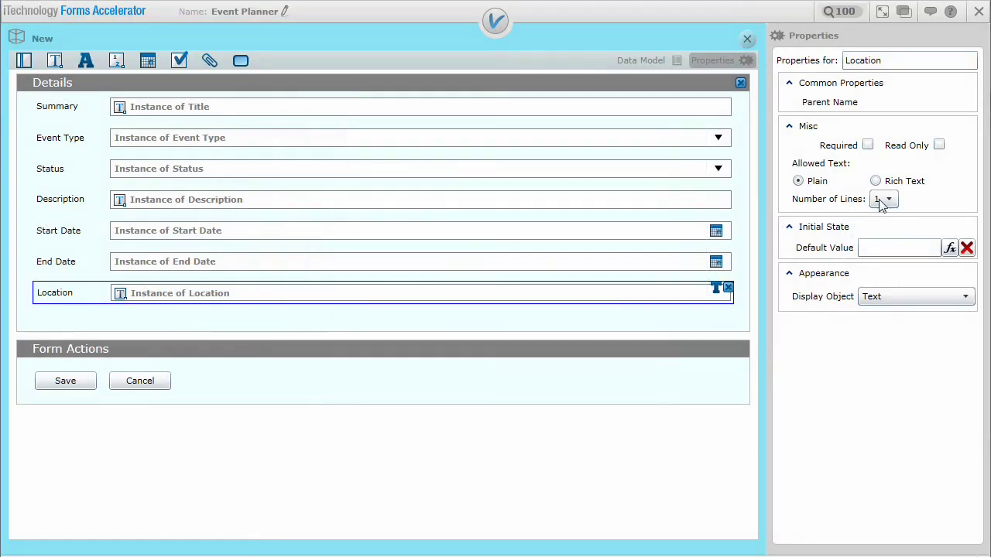
left_click(882, 200)
left_click(881, 251)
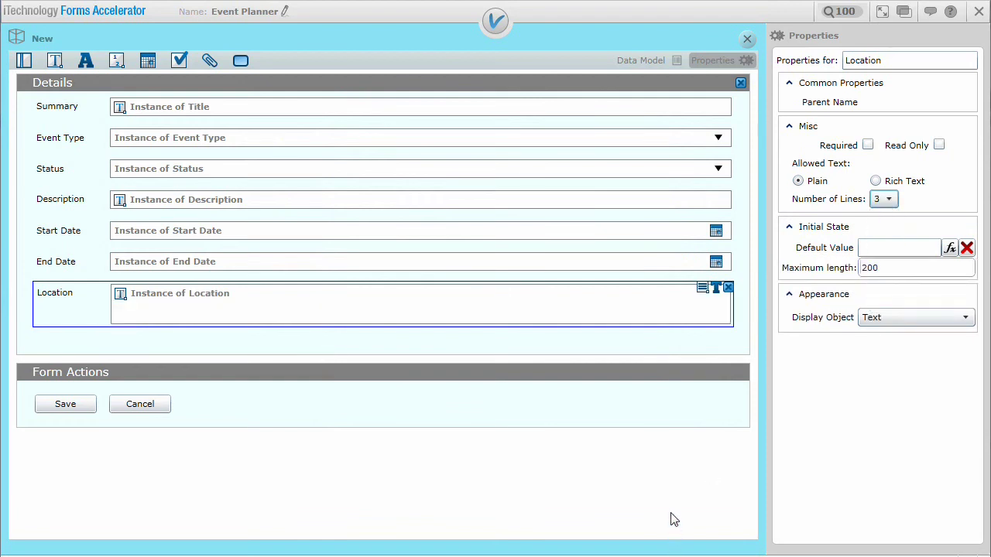
left_click(634, 502)
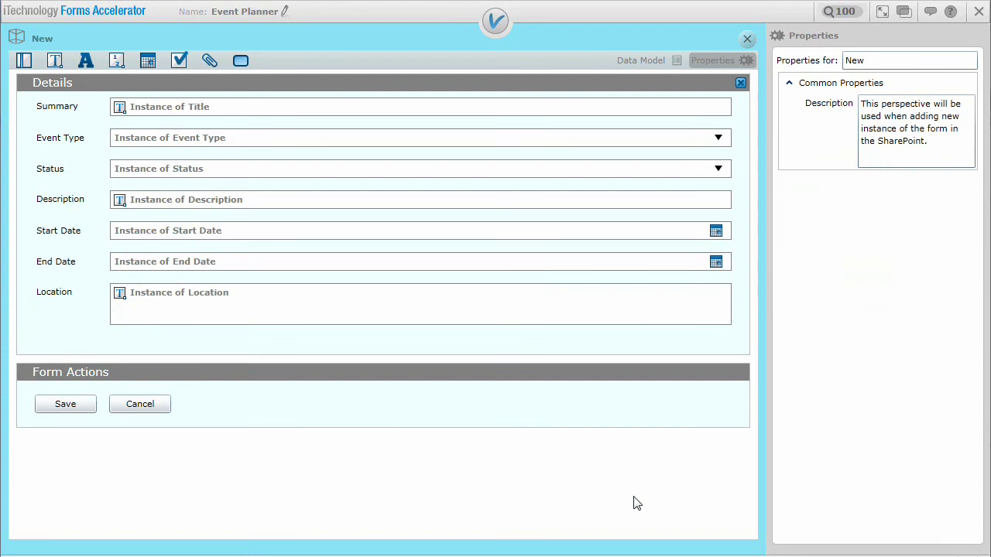
Return to the form's desktop and open the View perspective for editing
left_click(901, 14)
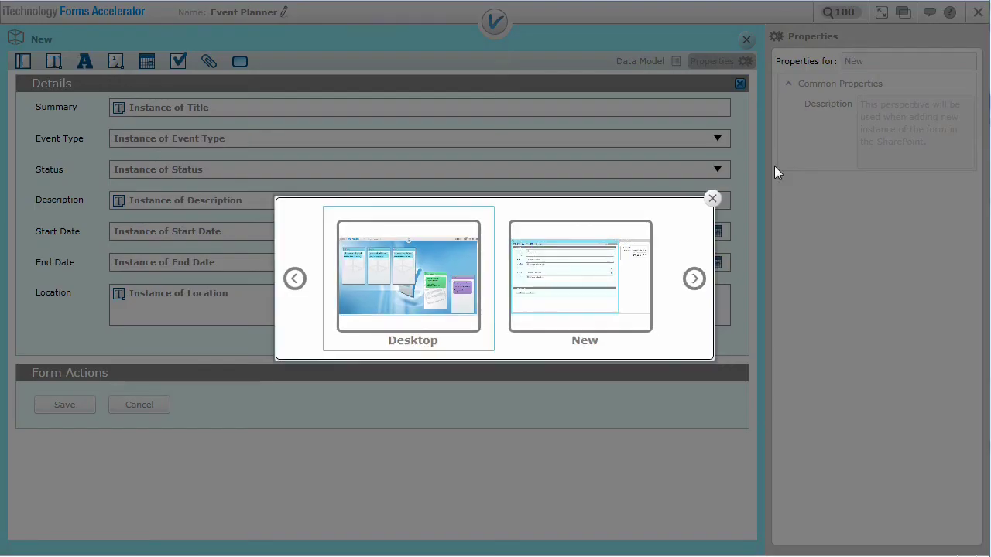
left_click(446, 251)
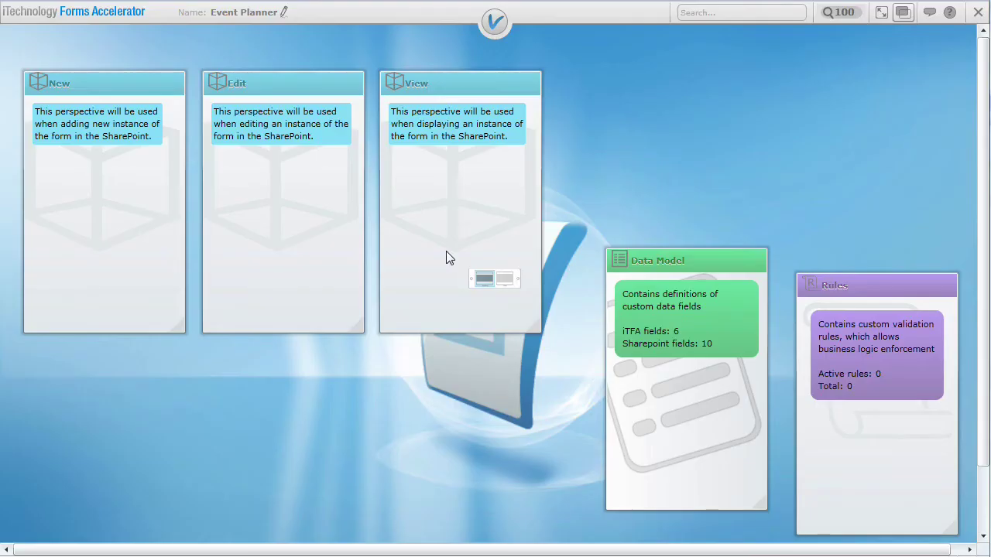
left_click(451, 208)
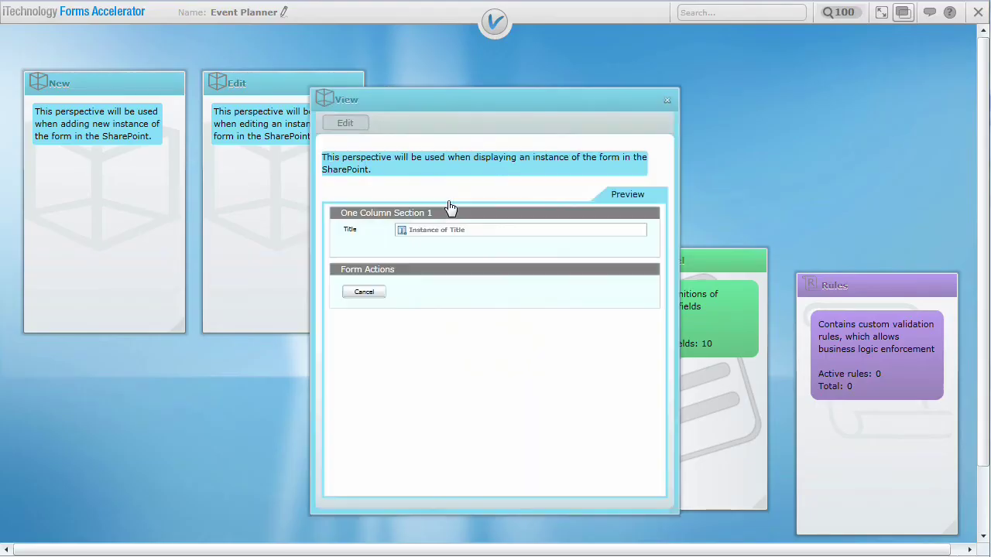
left_click(345, 124)
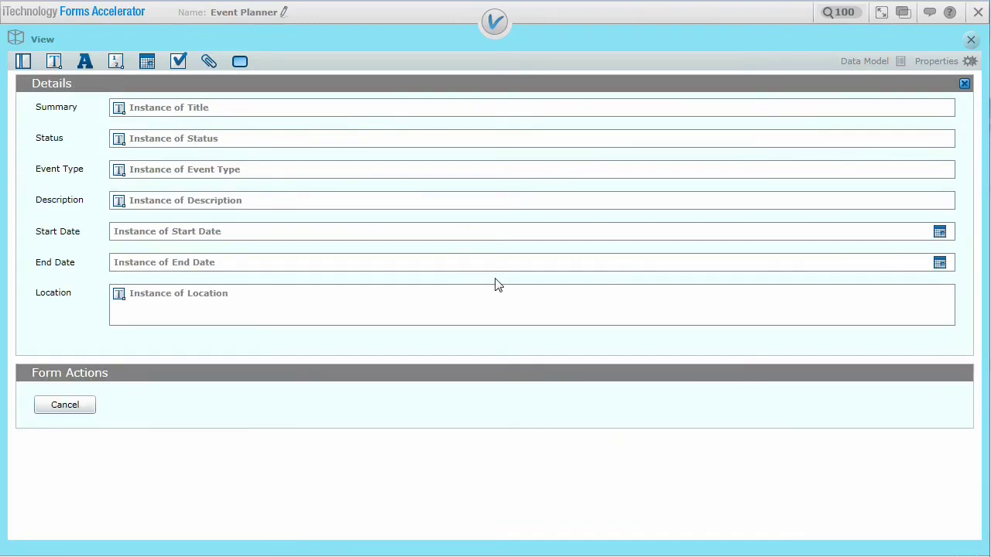
Make the Details section of the View perspective read-only and check the setting on its Location field
left_click(935, 65)
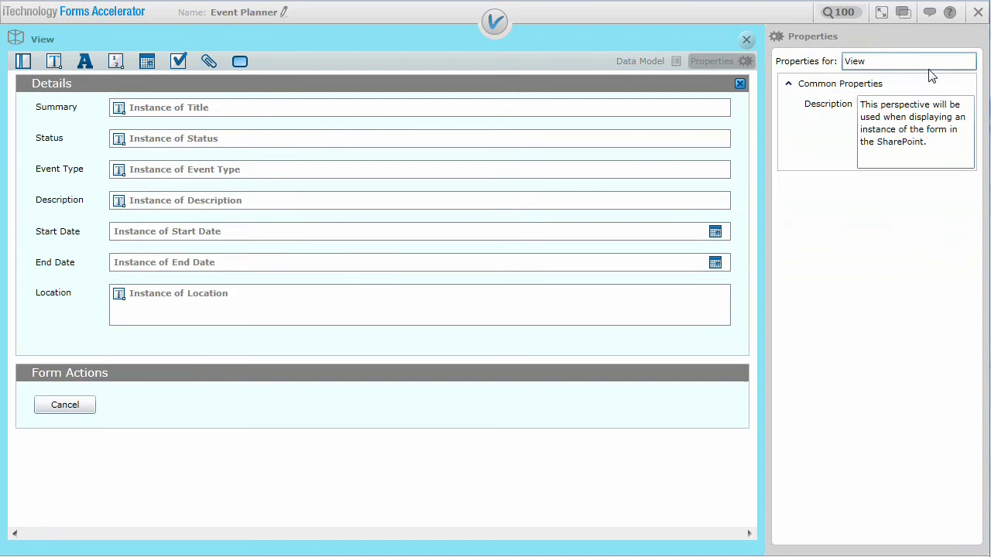
left_click(689, 88)
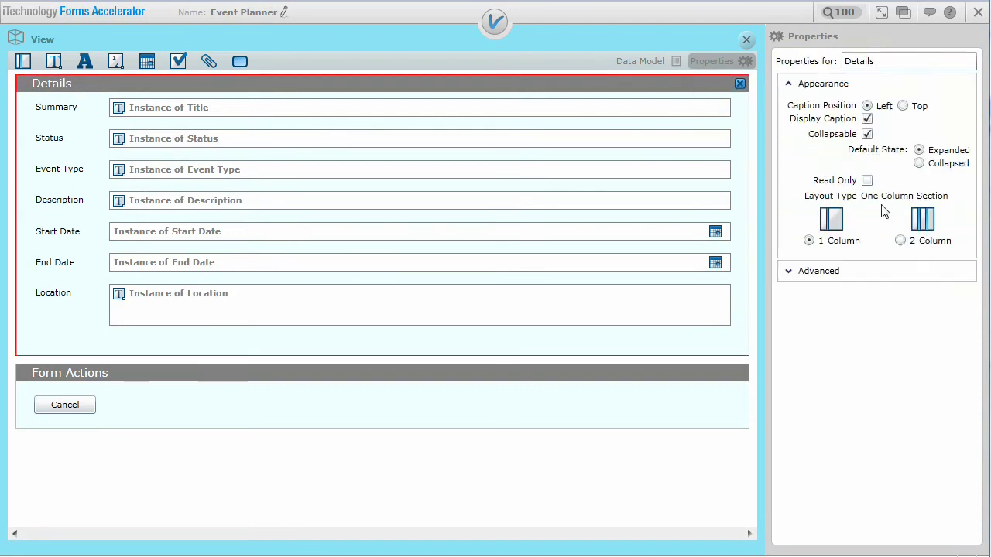
left_click(867, 181)
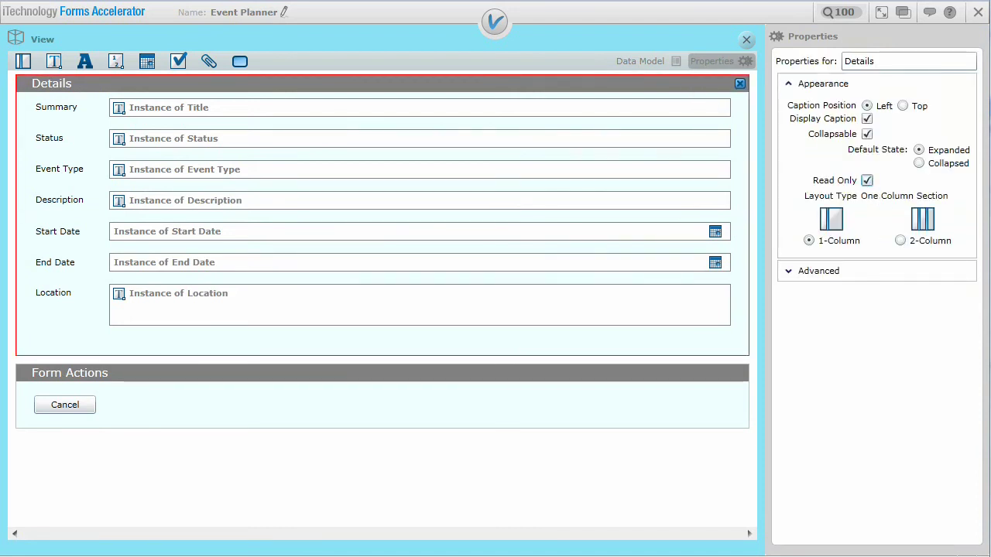
left_click(418, 304)
Return to the form's desktop and open the Edit perspective for editing
left_click(902, 13)
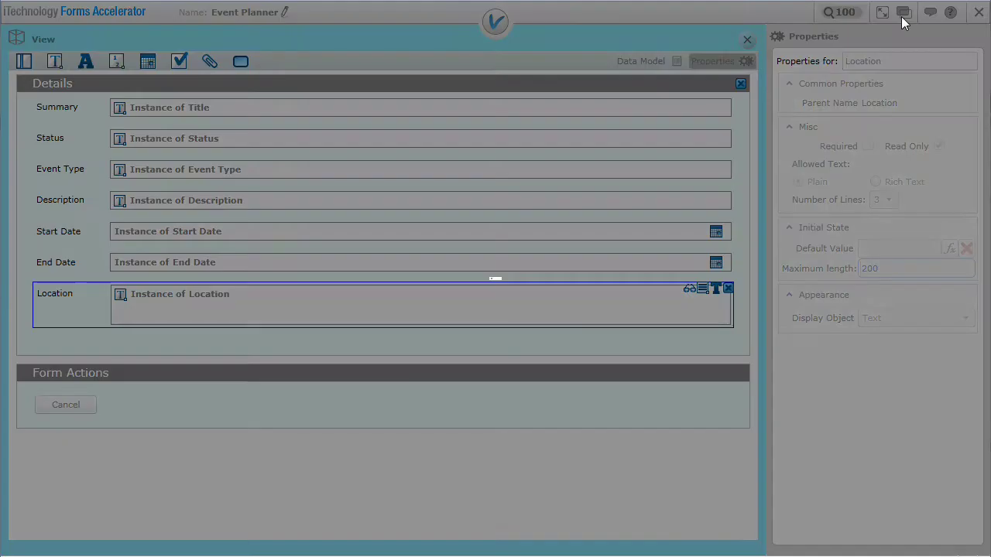
left_click(321, 261)
left_click(321, 258)
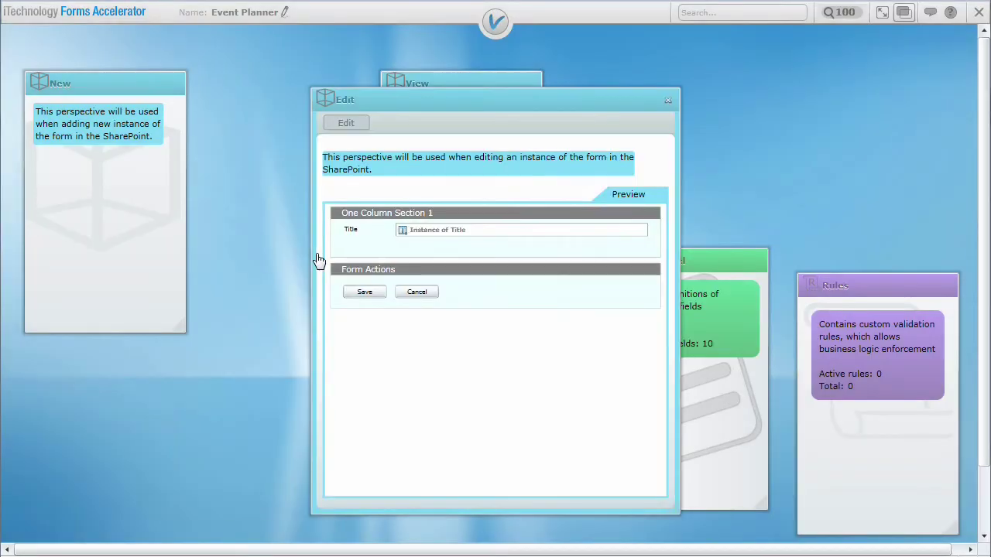
left_click(355, 124)
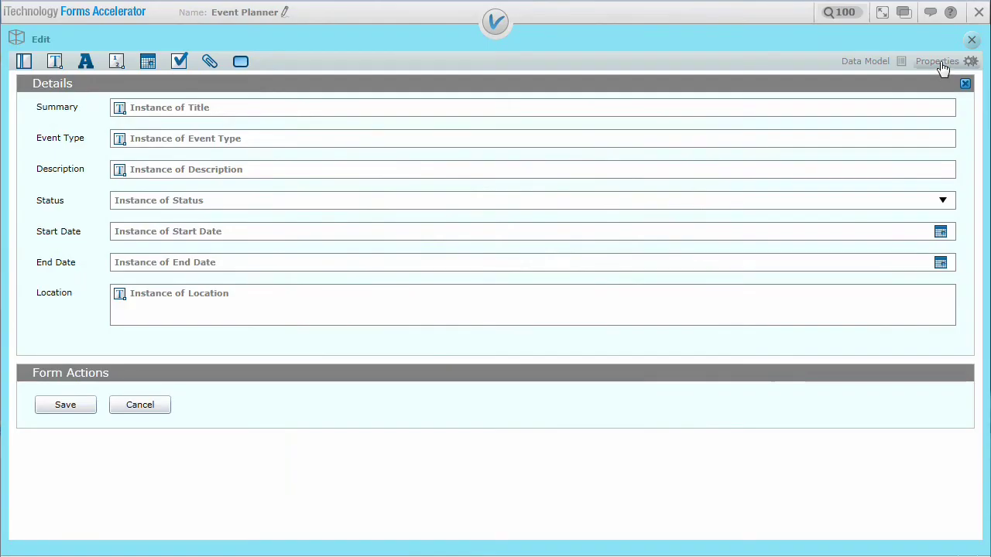
Show the Edit perspective's properties and examine the Read Only setting of the Summary and Event Type fields
left_click(945, 65)
left_click(648, 111)
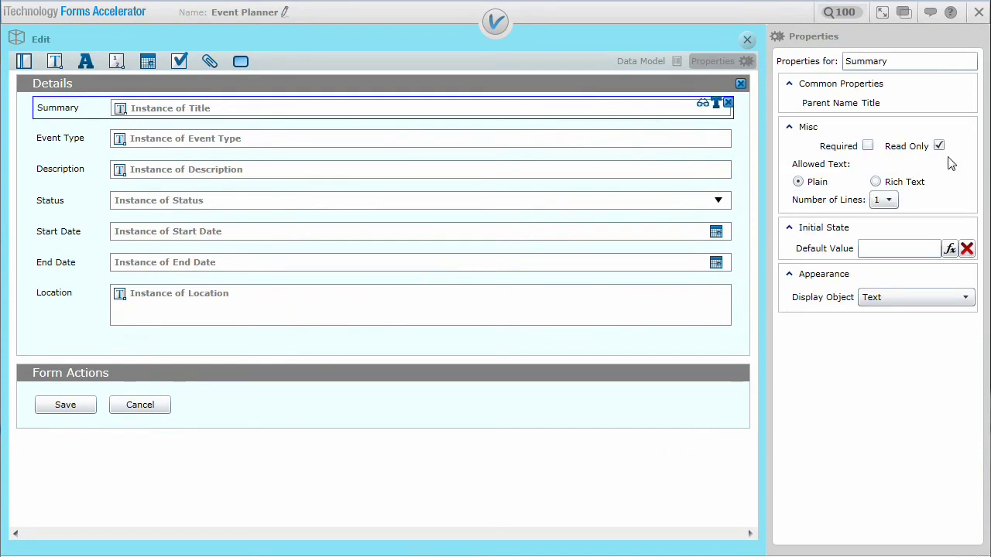
left_click(696, 142)
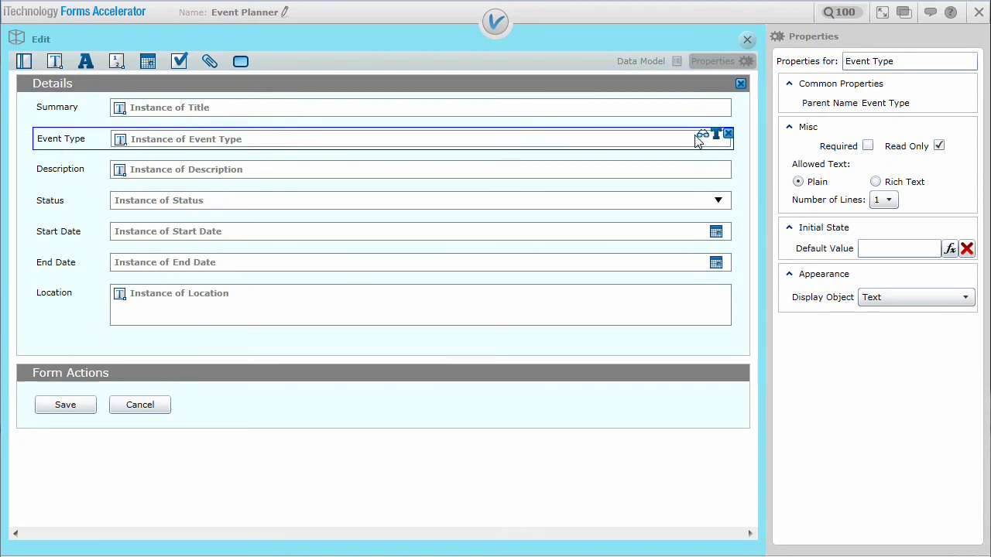
Add Finished as a further option in the custom drop-down list of the Edit perspective's Status field
left_click(683, 204)
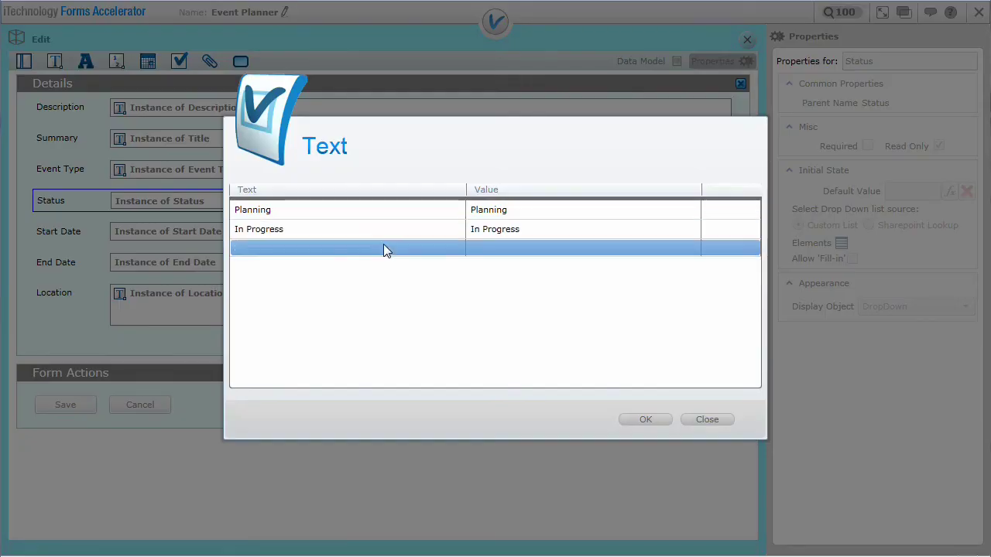
left_click(383, 247)
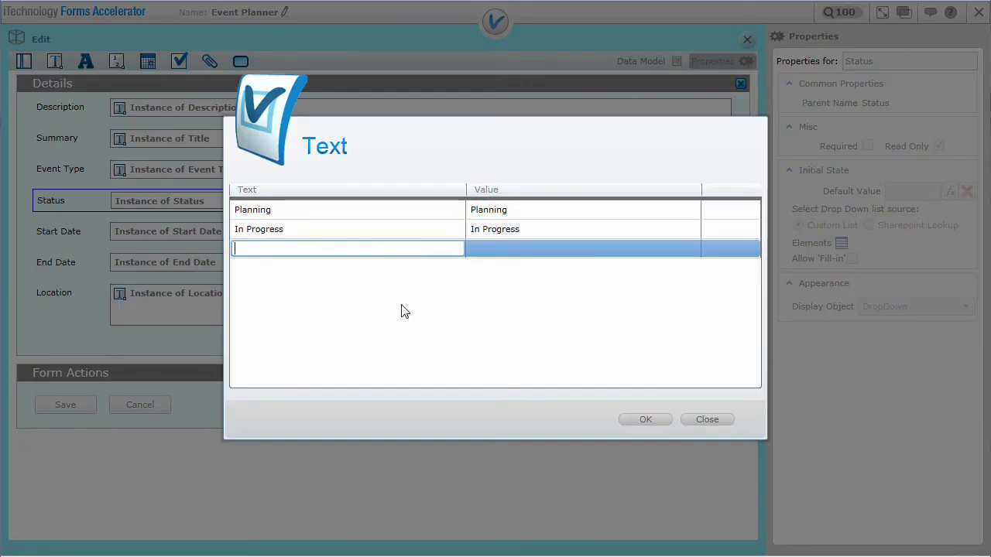
type("Finished")
key("Return")
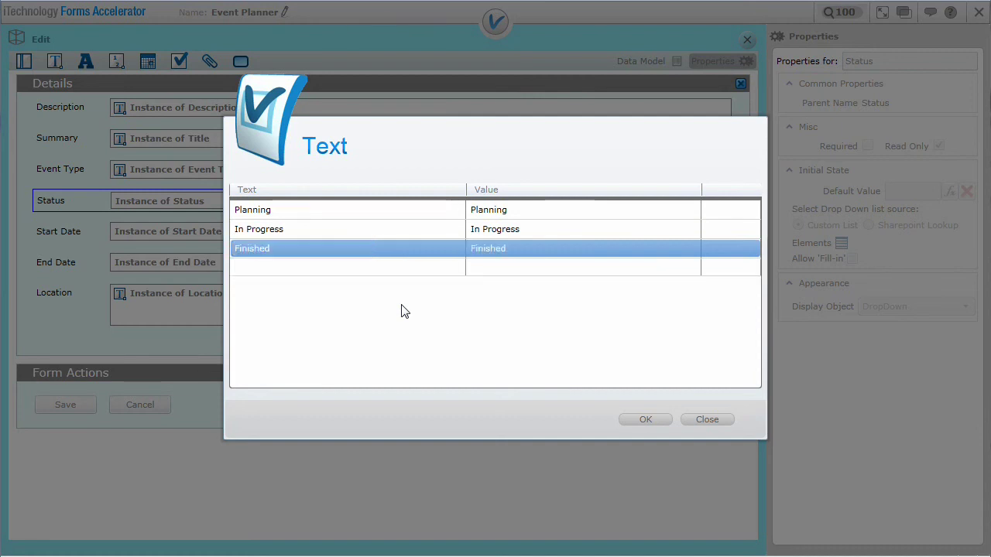
left_click(657, 423)
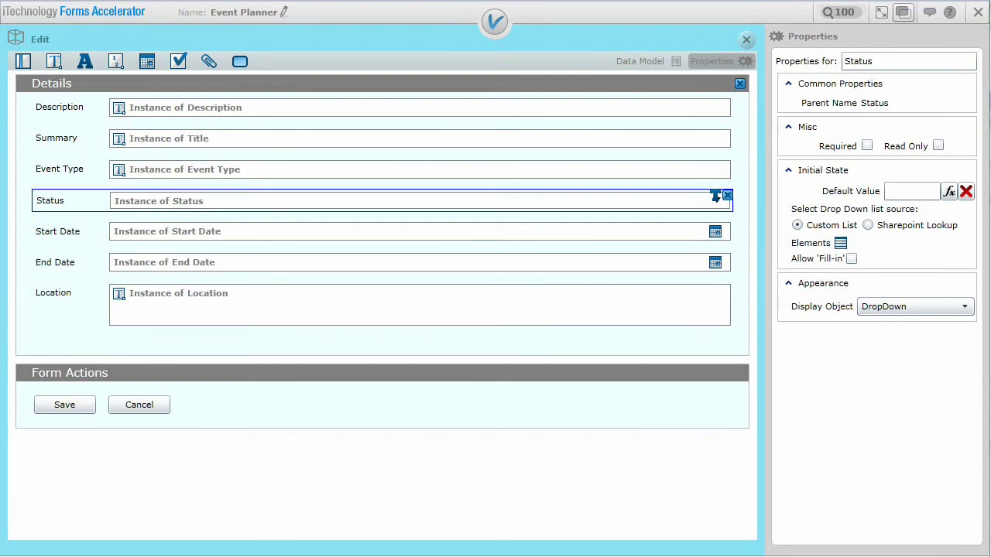
Save the Event Planner form and publish it to the SharePoint list
left_click(495, 21)
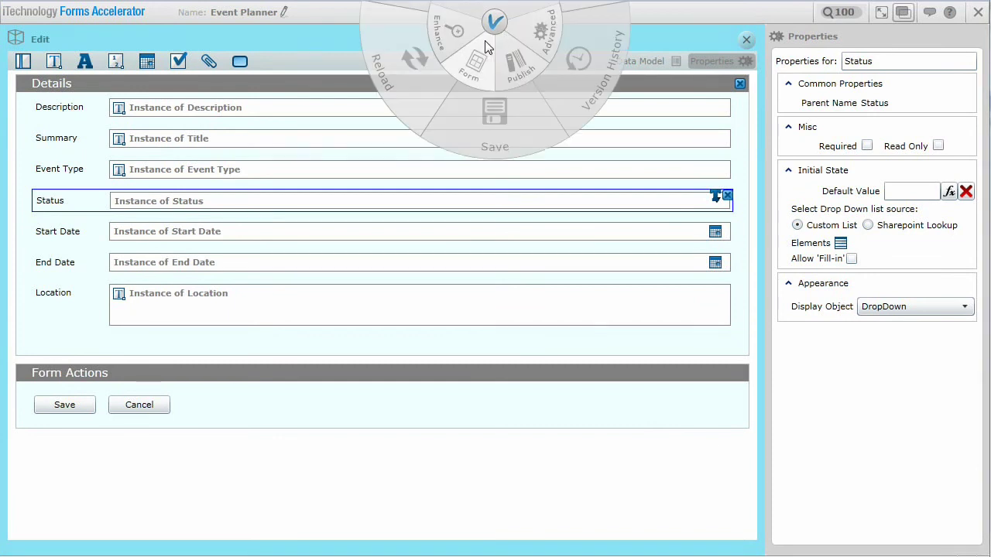
left_click(480, 123)
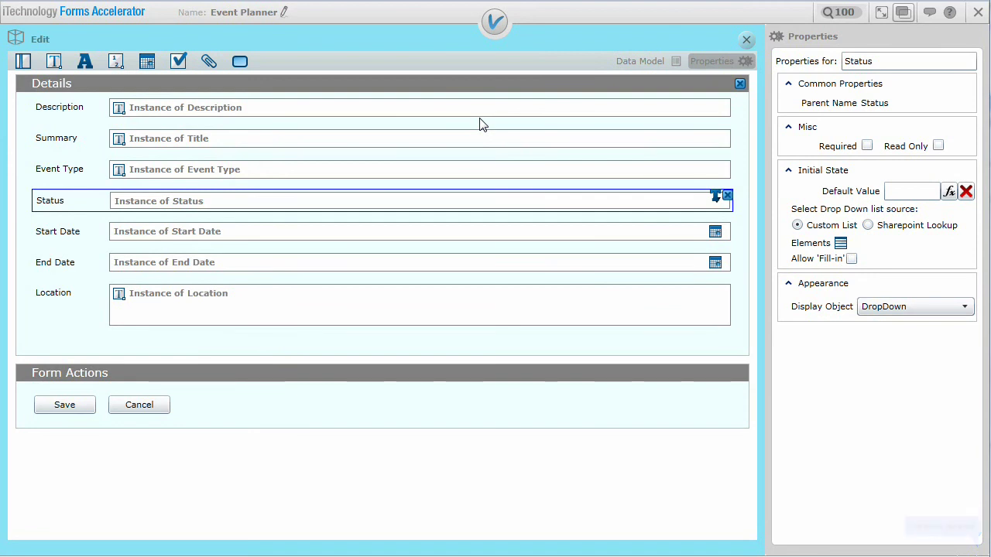
left_click(497, 24)
mouse_move(517, 66)
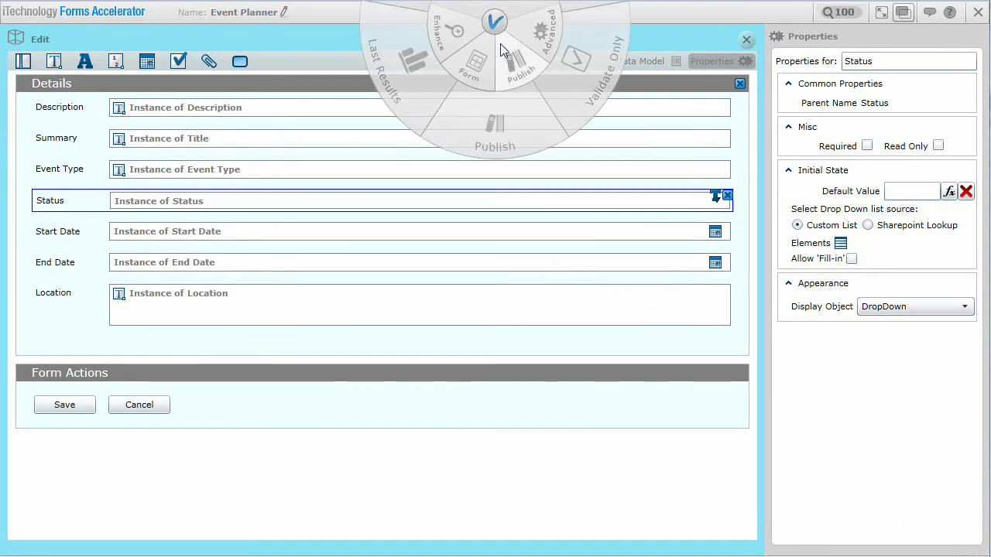
left_click(520, 140)
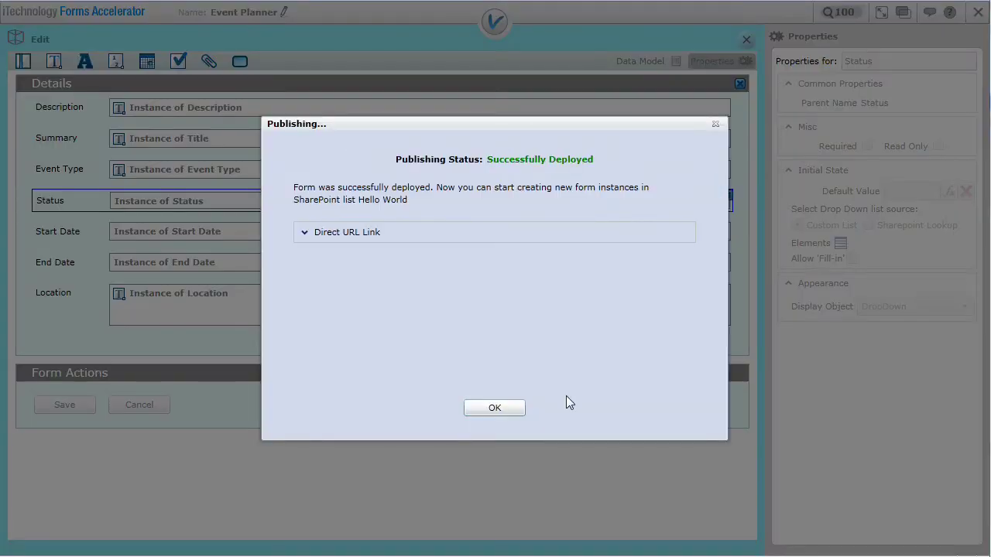
left_click(495, 408)
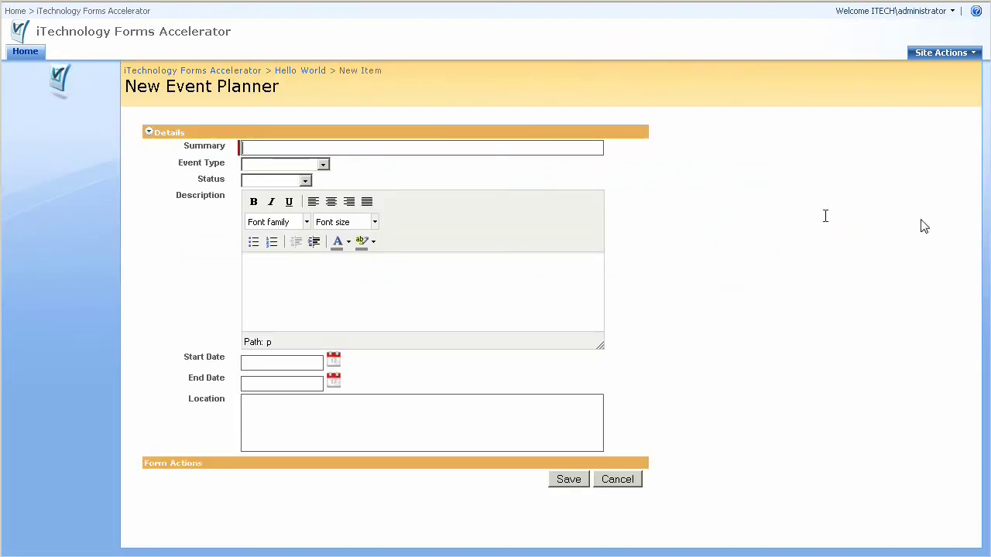
In the new Event Planner item, enter the summary 2009 New Year Party, event type Company Party and status Planning
type("2009 New Year Party")
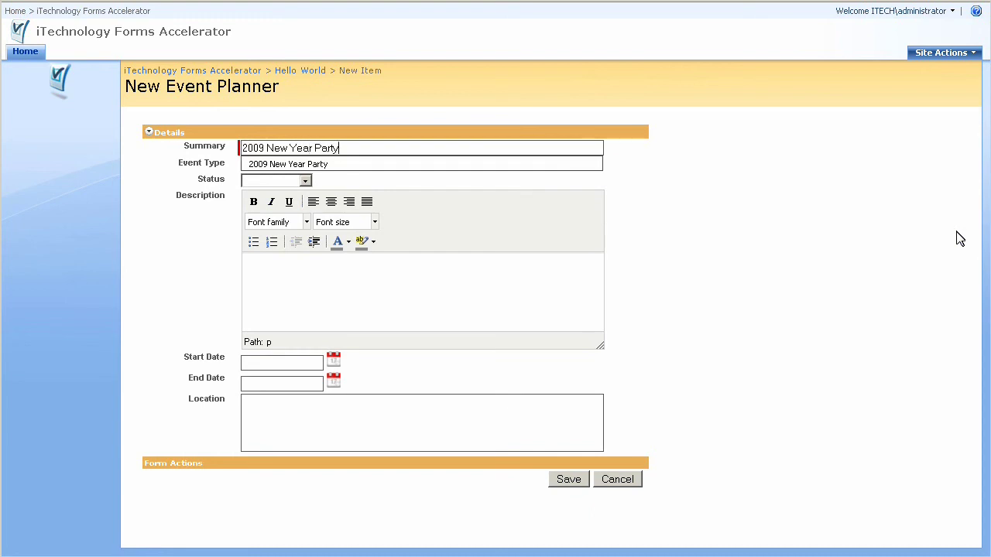
key("Tab")
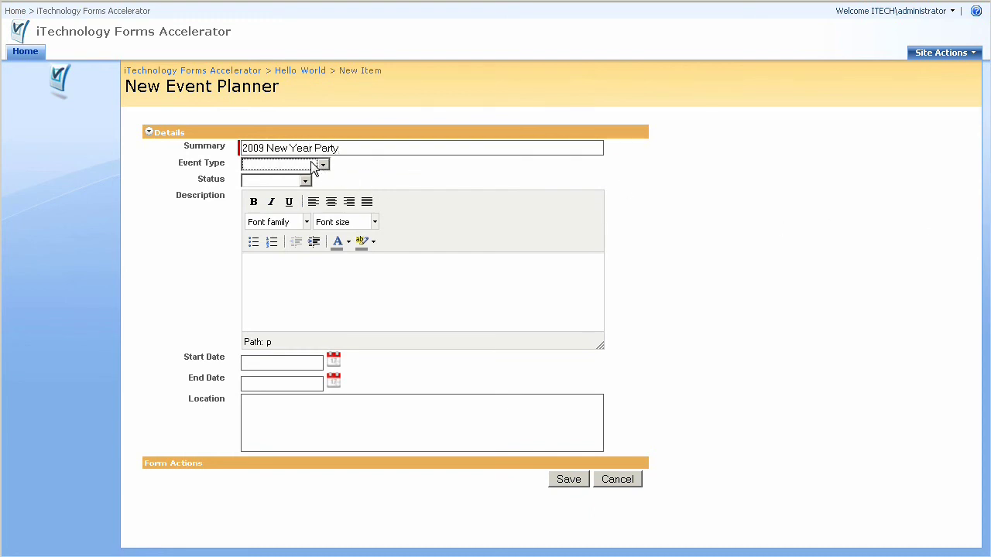
key("c")
key("Tab")
key("p")
key("Tab")
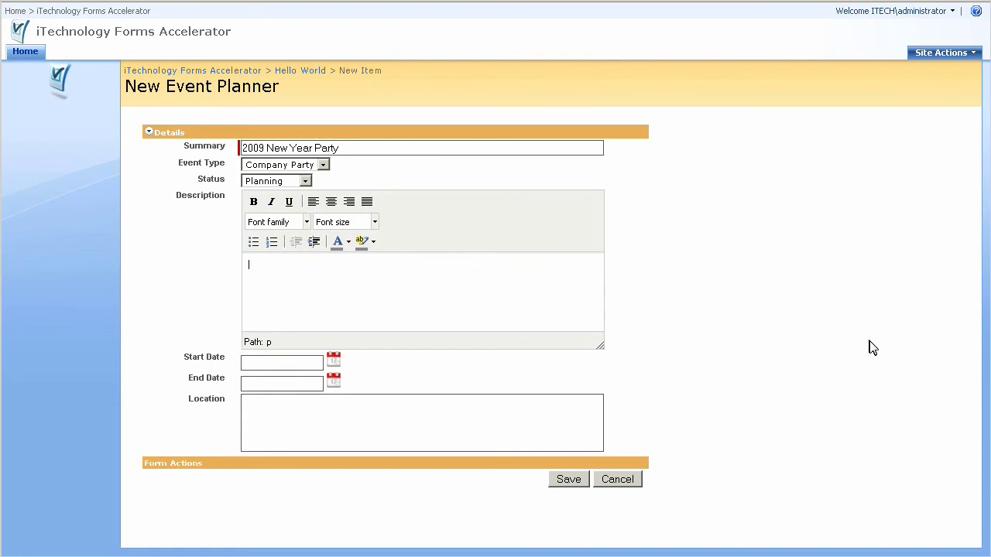
Enter the description "Our BIG New Year Party" and format it bold and red
type("Our BIG New Year Party")
key("ctrl+a")
left_click(253, 201)
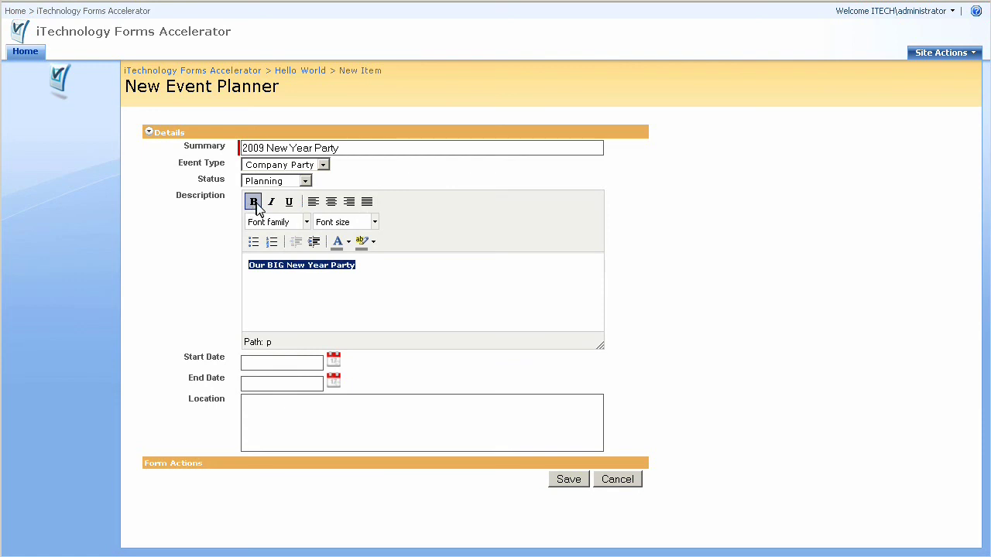
left_click(349, 241)
left_click(337, 283)
left_click(346, 286)
Set the start to 12/28/2009 18:00, the end to 12/30/2009 11:00 and the location to Philippines, and save the item
left_click(314, 363)
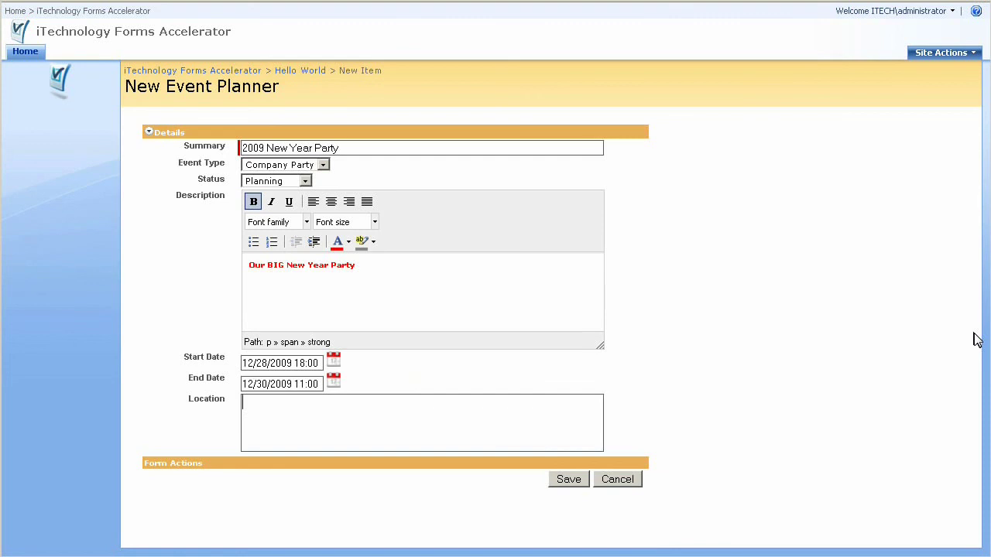
type("Philippines")
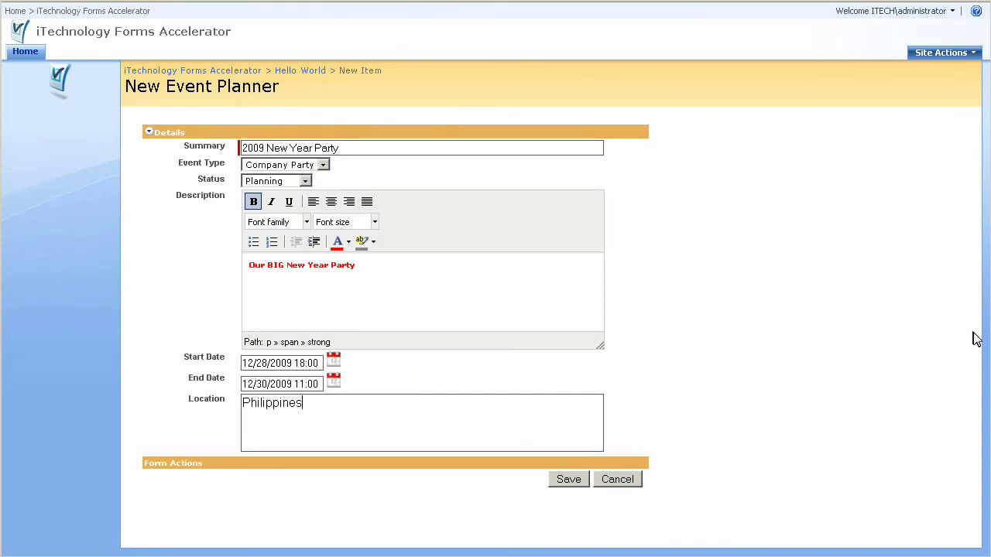
left_click(573, 482)
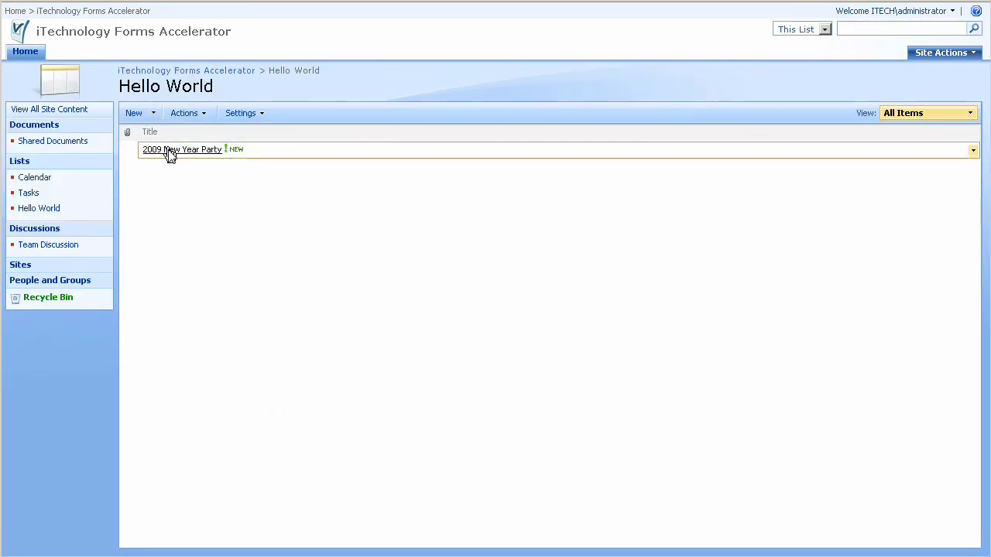
Open the 2009 New Year Party item for editing, set its Status to Finished and save it
left_click(170, 151)
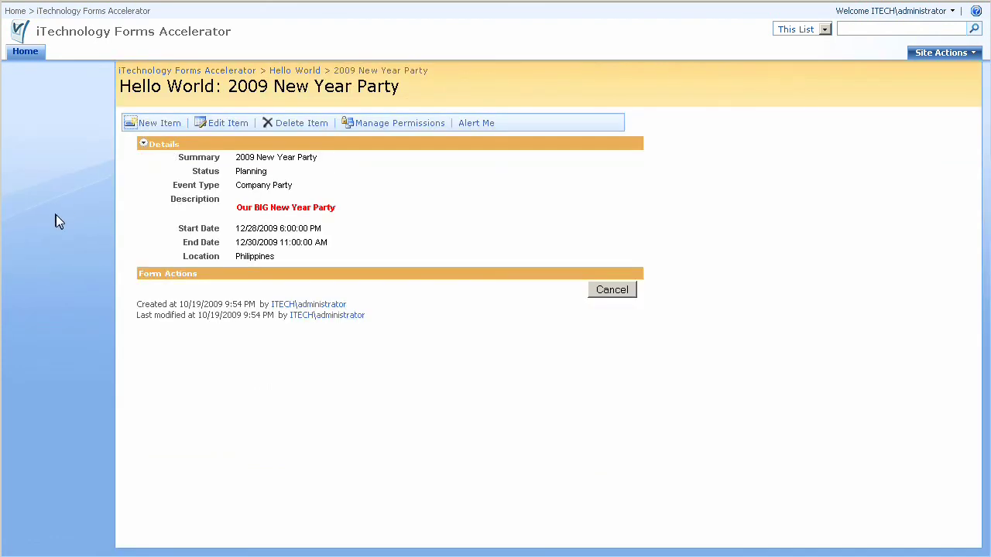
left_click(235, 128)
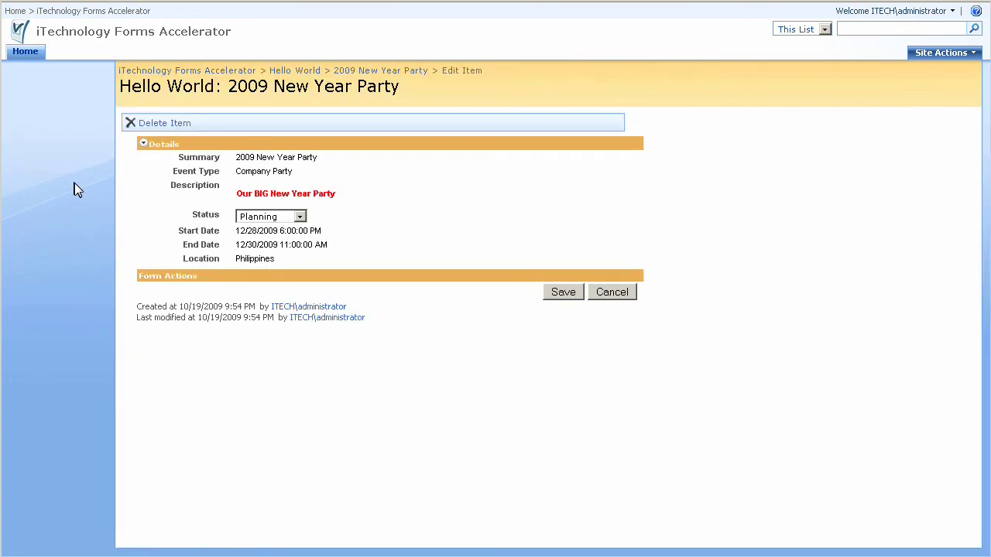
left_click(260, 220)
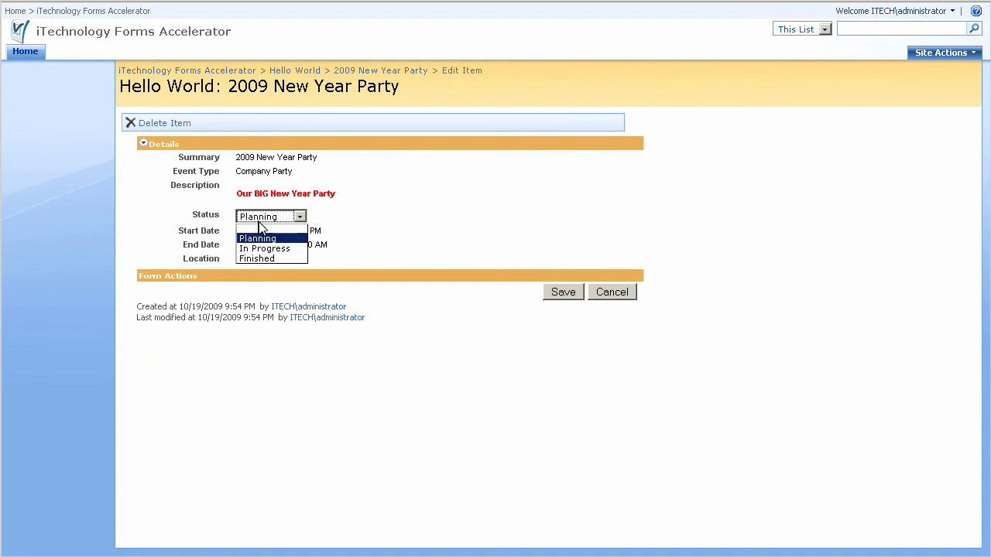
left_click(258, 260)
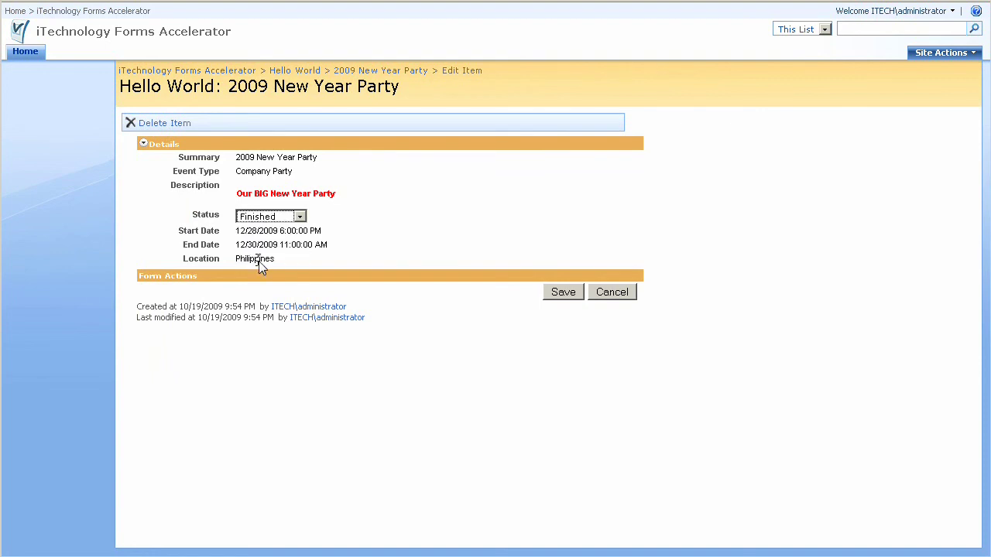
left_click(565, 301)
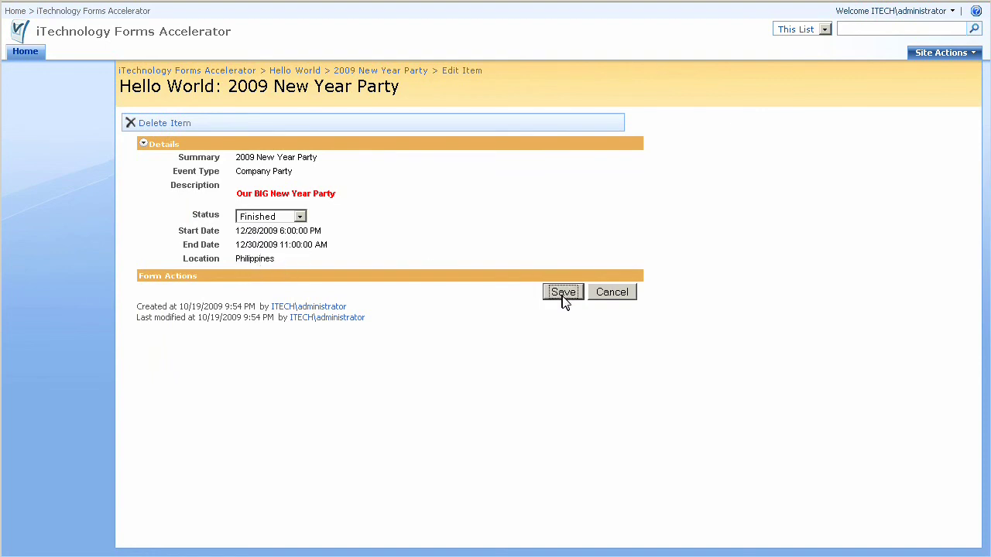